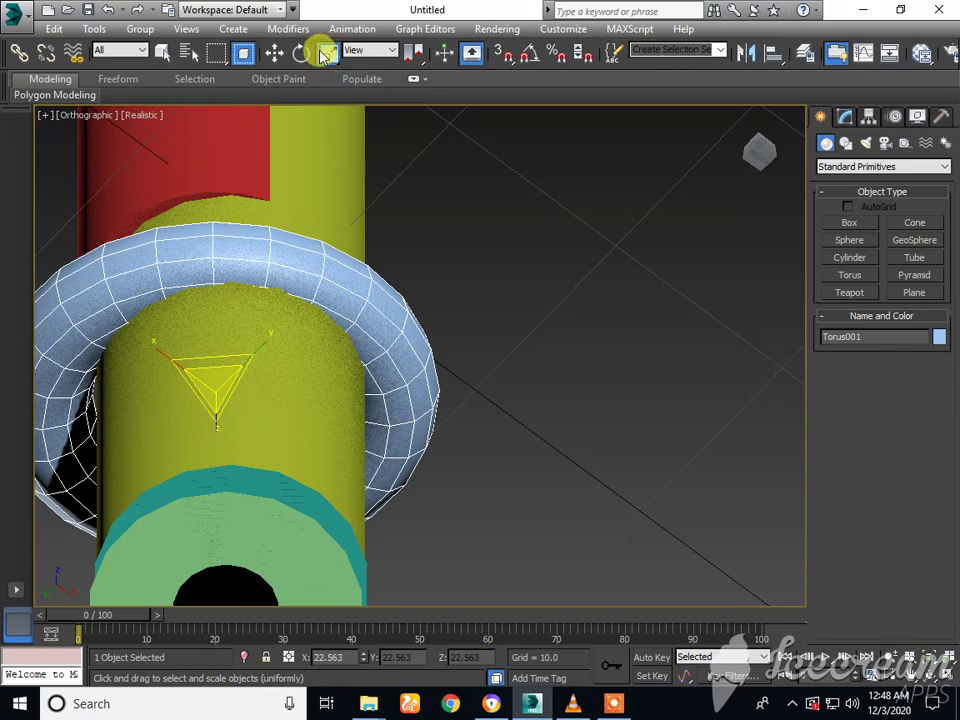
Rotate the blue torus to adjust its tilt around the yellow tube.
{"action": "left_click", "coordinate": [301, 53]}
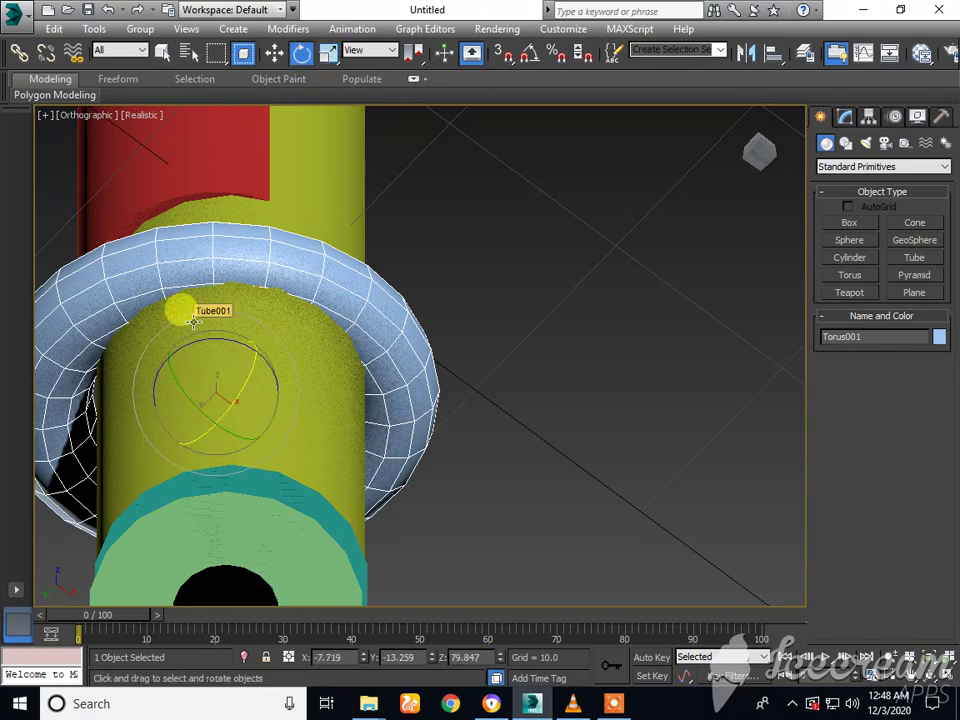
{"action": "left_click_drag", "start_coordinate": [216, 242], "coordinate": [237, 358]}
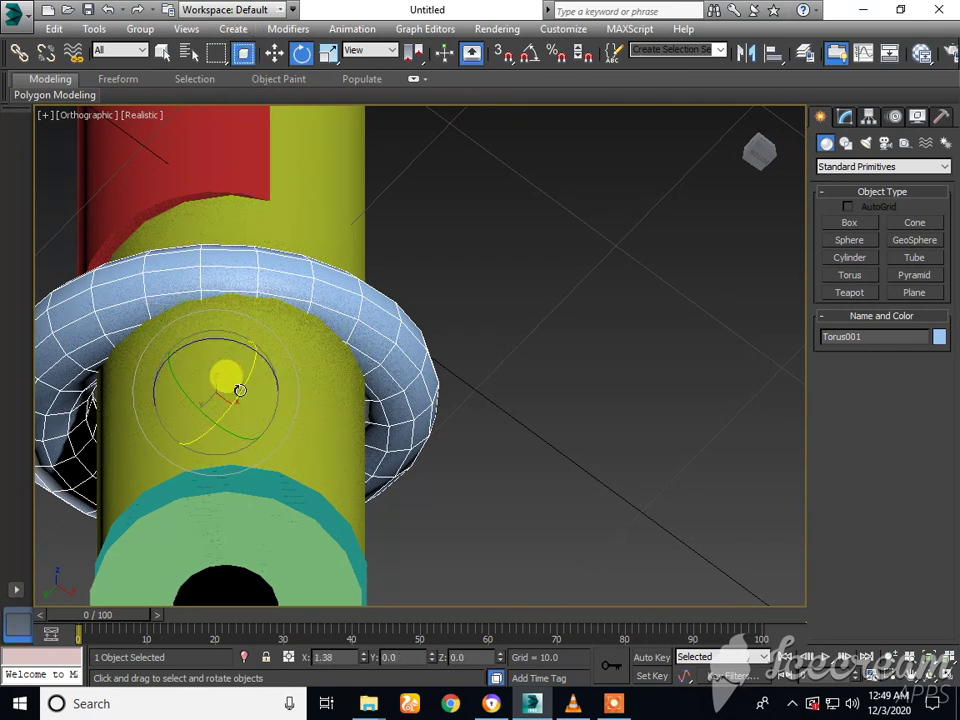
{"action": "left_click_drag", "start_coordinate": [240, 389], "coordinate": [290, 400]}
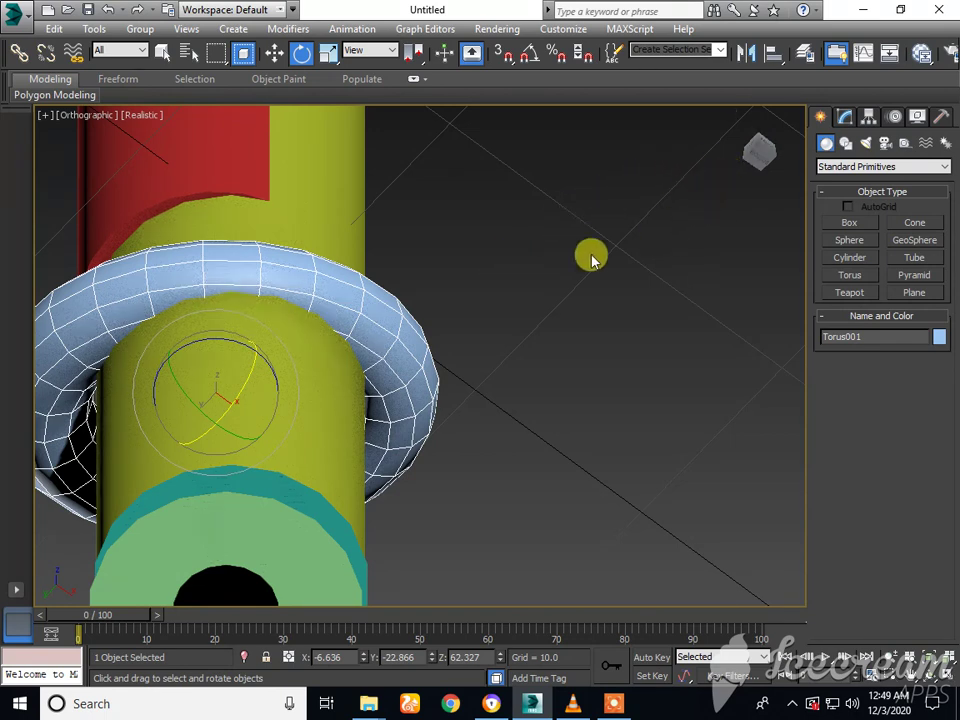
Move the blue torus up along the yellow tube, close to the lower end of the red section.
{"action": "scroll", "coordinate": [460, 280], "scroll_direction": "up", "scroll_amount": 1}
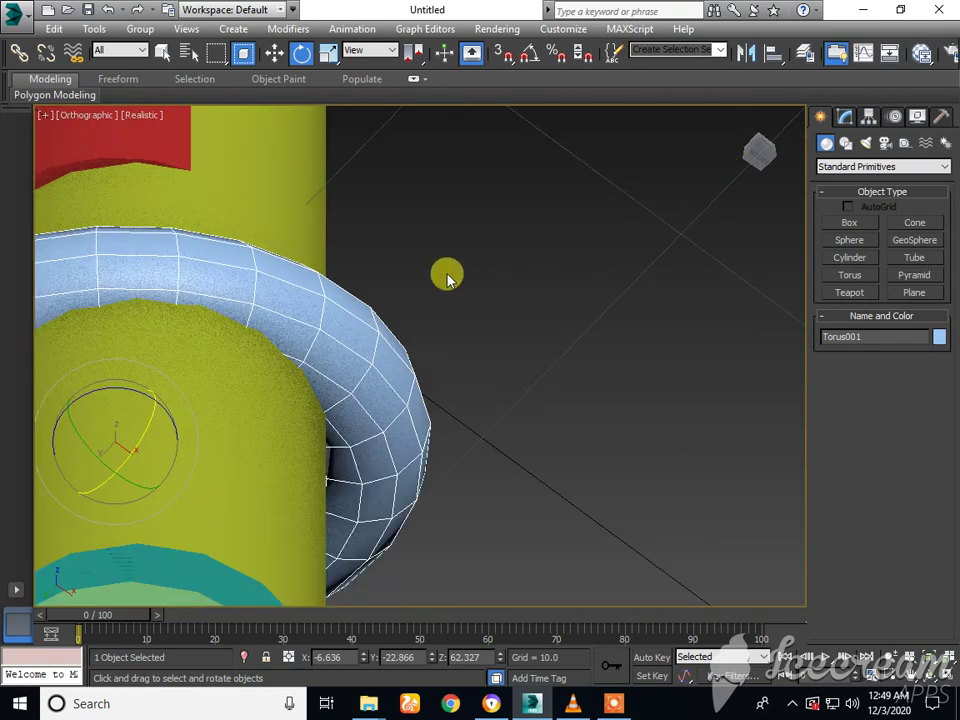
{"action": "left_click", "coordinate": [274, 52]}
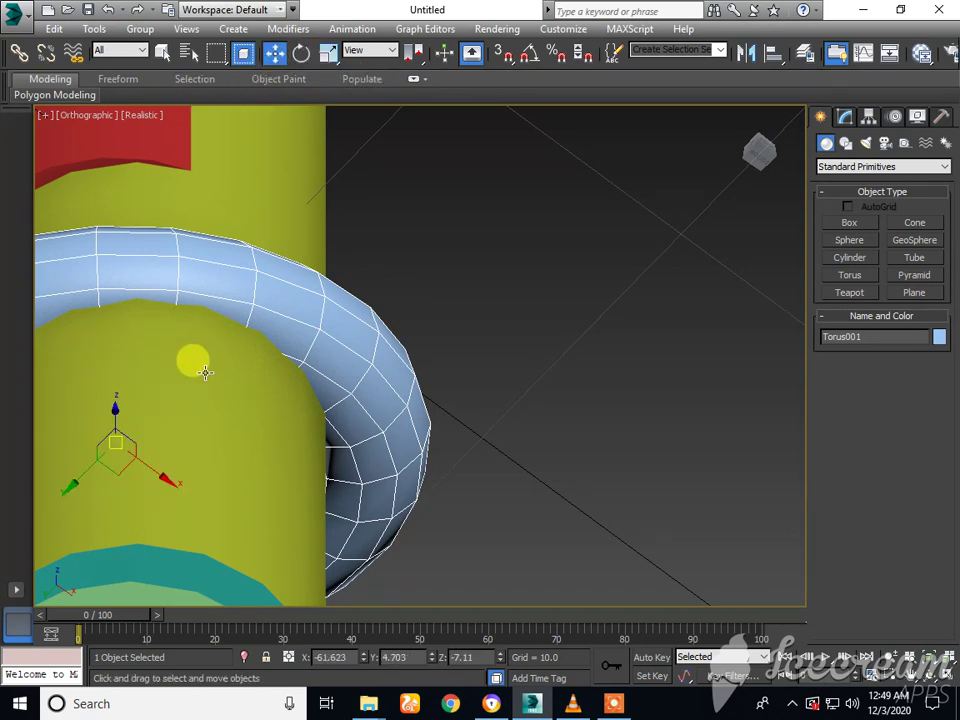
{"action": "left_click_drag", "start_coordinate": [150, 264], "coordinate": [151, 206]}
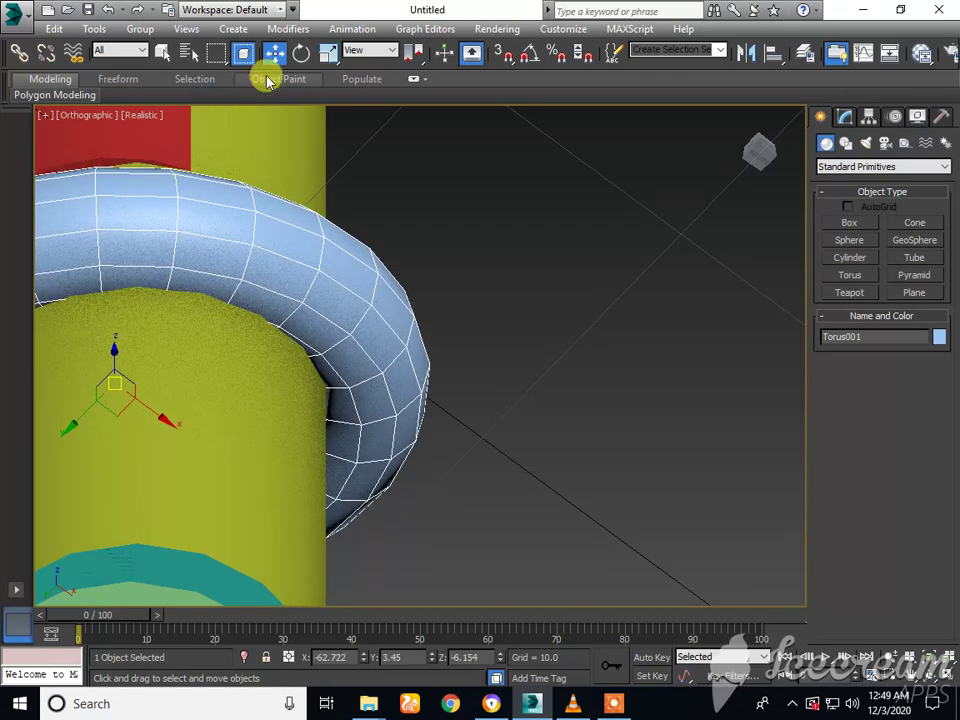
Rotate the blue torus until it sits level around the yellow tube.
{"action": "left_click", "coordinate": [303, 53]}
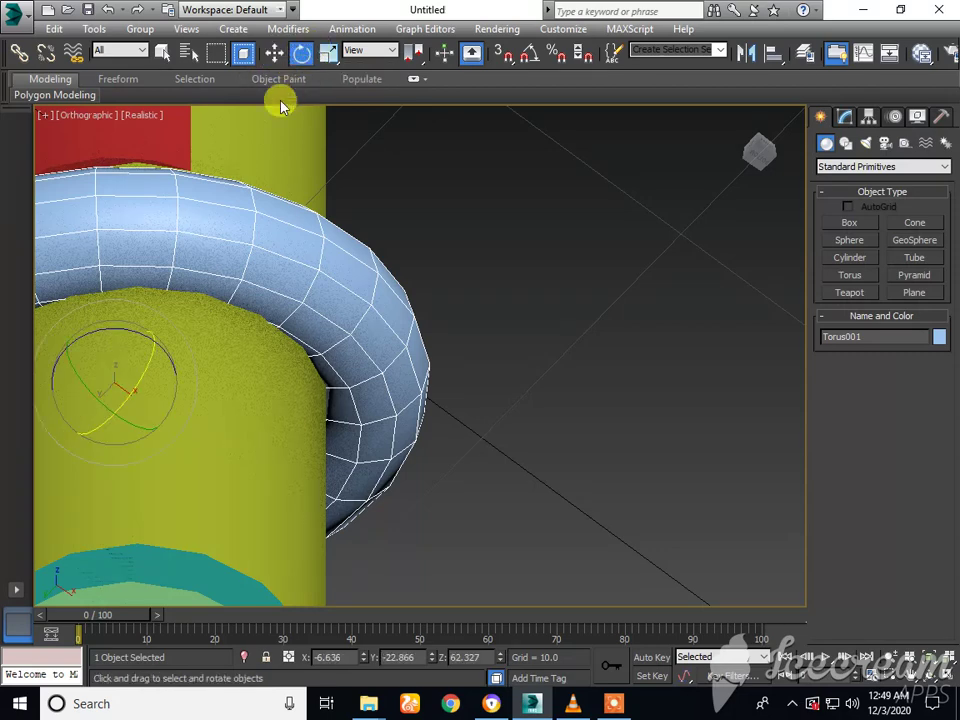
{"action": "mouse_move", "coordinate": [158, 340]}
{"action": "left_mouse_down"}
{"action": "mouse_move", "coordinate": [157, 362]}
{"action": "mouse_move", "coordinate": [161, 328]}
{"action": "mouse_move", "coordinate": [166, 350]}
{"action": "left_mouse_up"}
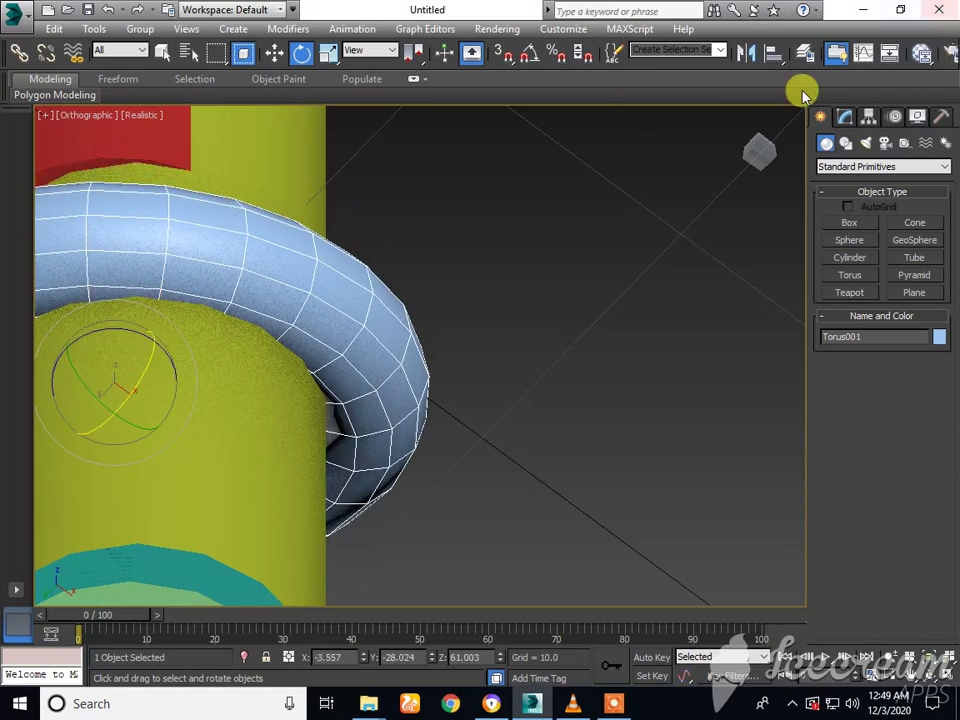
{"action": "left_click", "coordinate": [767, 160]}
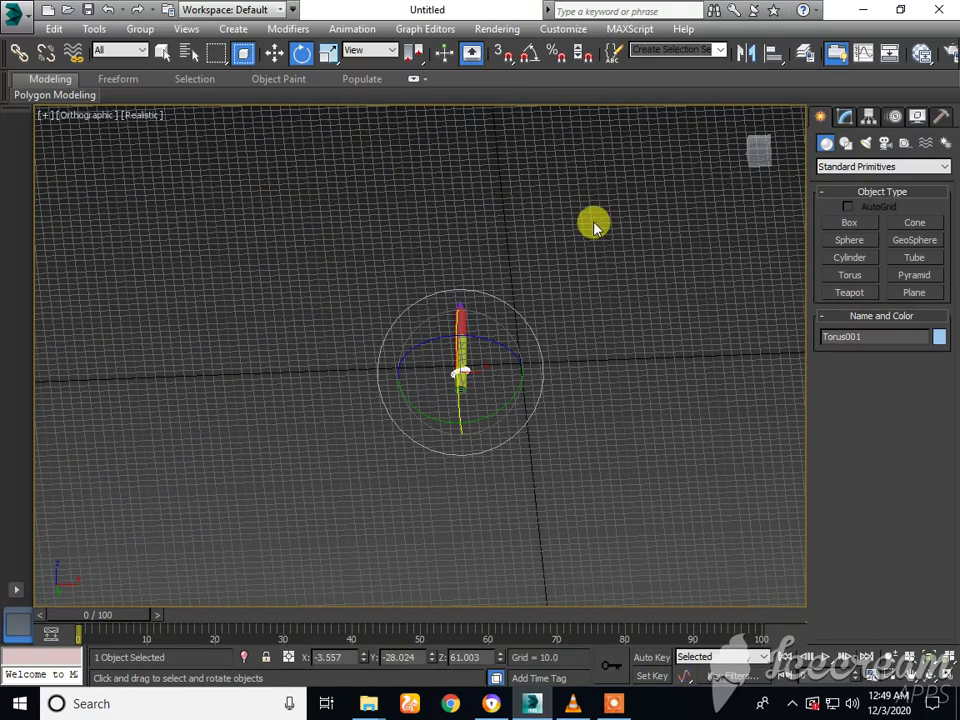
{"action": "scroll", "coordinate": [424, 400], "scroll_direction": "up", "scroll_amount": 3}
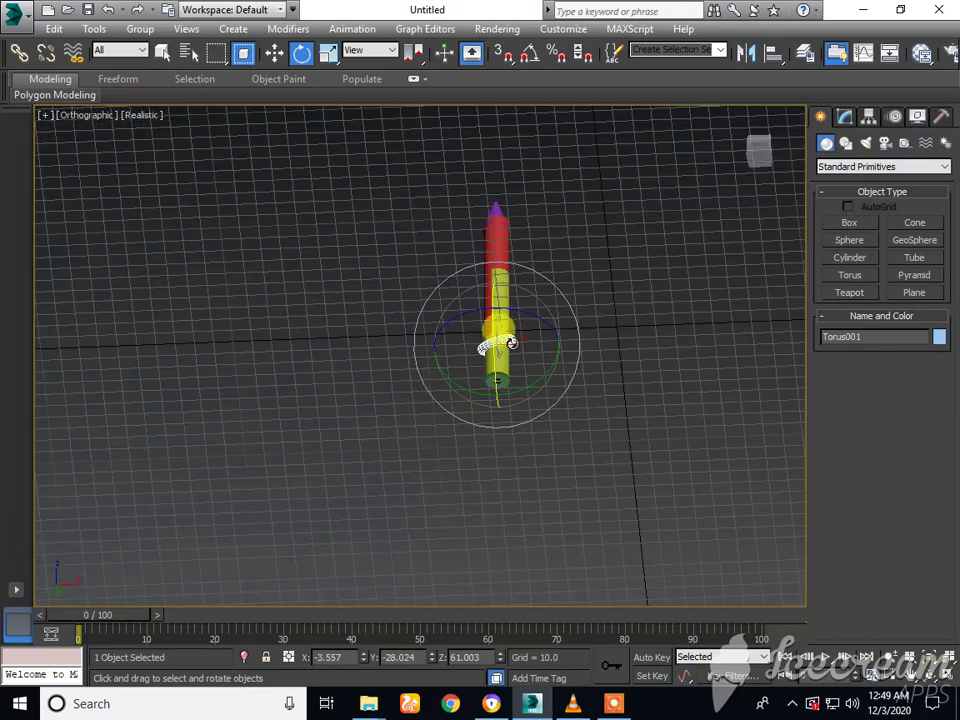
{"action": "scroll", "coordinate": [555, 334], "scroll_direction": "up", "scroll_amount": 2}
{"action": "scroll", "coordinate": [555, 333], "scroll_direction": "up", "scroll_amount": 8}
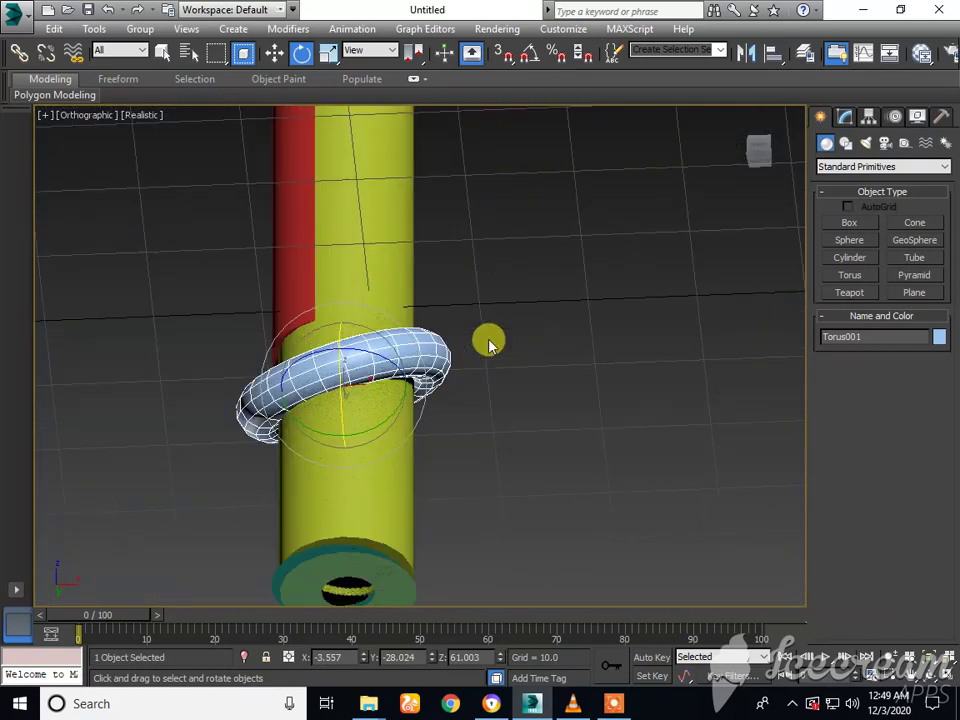
{"action": "scroll", "coordinate": [397, 343], "scroll_direction": "down", "scroll_amount": 5}
{"action": "left_click_drag", "start_coordinate": [386, 330], "coordinate": [630, 275]}
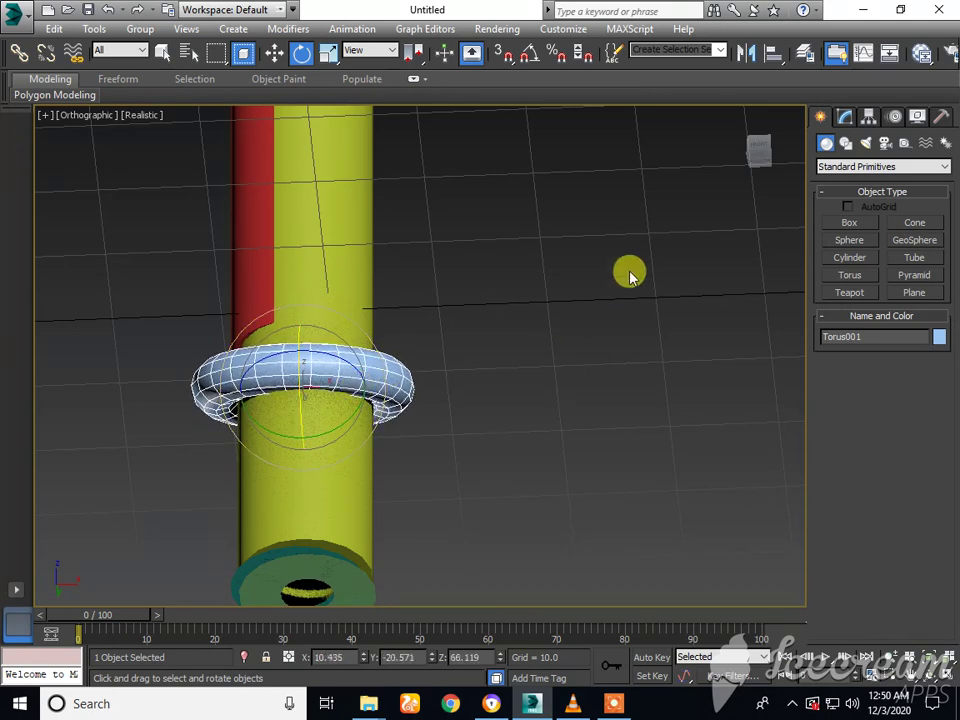
Scale the blue torus down uniformly to about 90 percent so it fits closer around the yellow tube, and deselect it.
{"action": "left_click", "coordinate": [614, 277]}
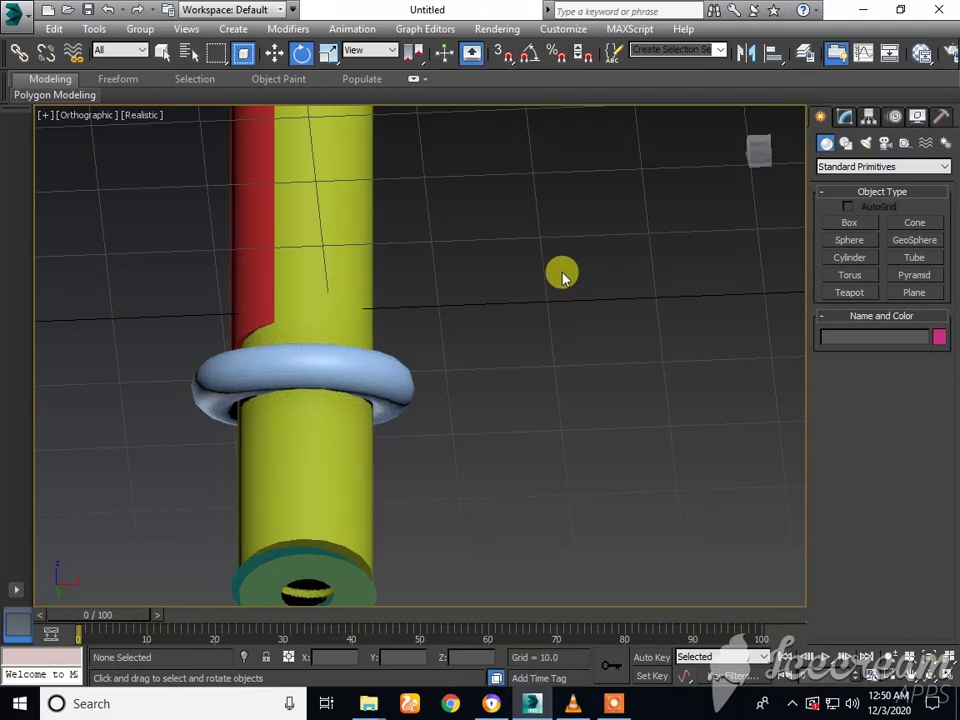
{"action": "left_click", "coordinate": [328, 370]}
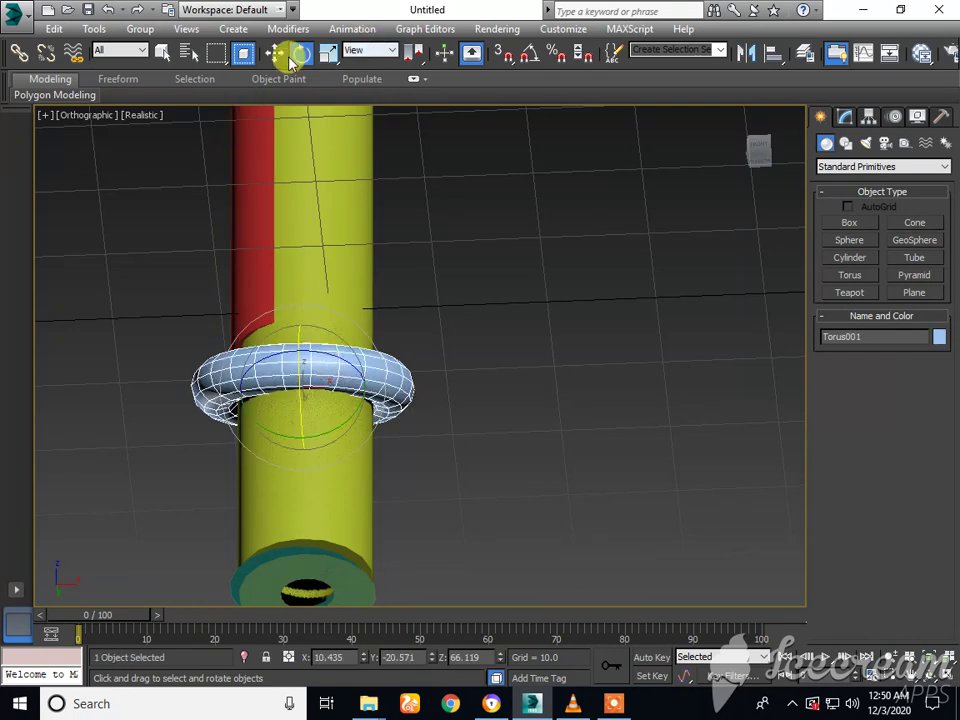
{"action": "left_click", "coordinate": [330, 55]}
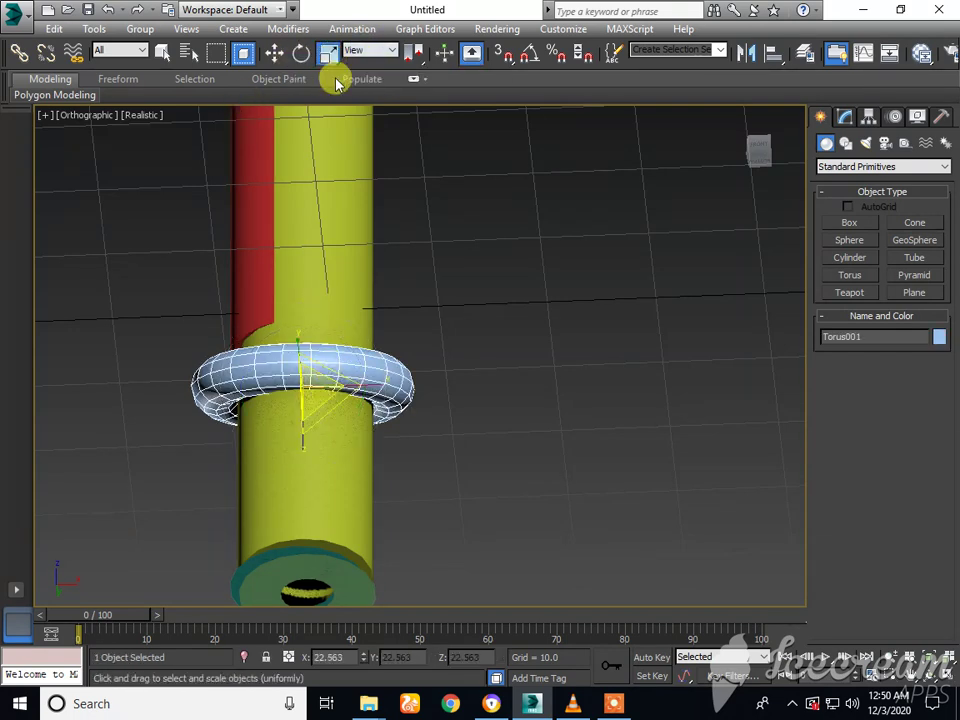
{"action": "left_click_drag", "start_coordinate": [264, 353], "coordinate": [322, 378]}
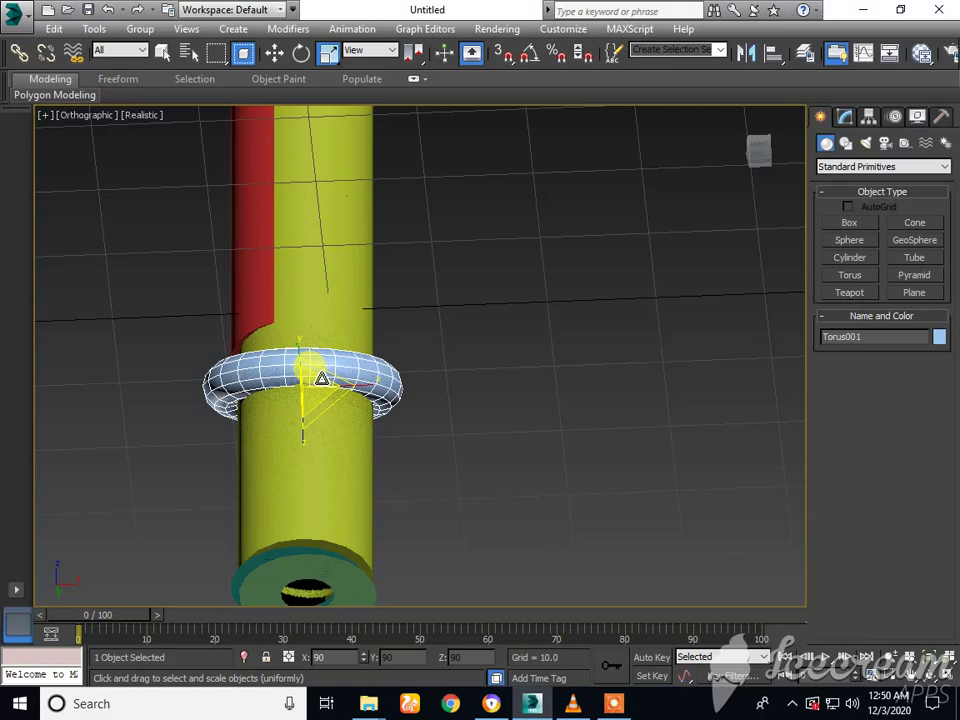
{"action": "mouse_move", "coordinate": [322, 378]}
{"action": "left_mouse_down"}
{"action": "mouse_move", "coordinate": [324, 369]}
{"action": "mouse_move", "coordinate": [323, 378]}
{"action": "left_mouse_up"}
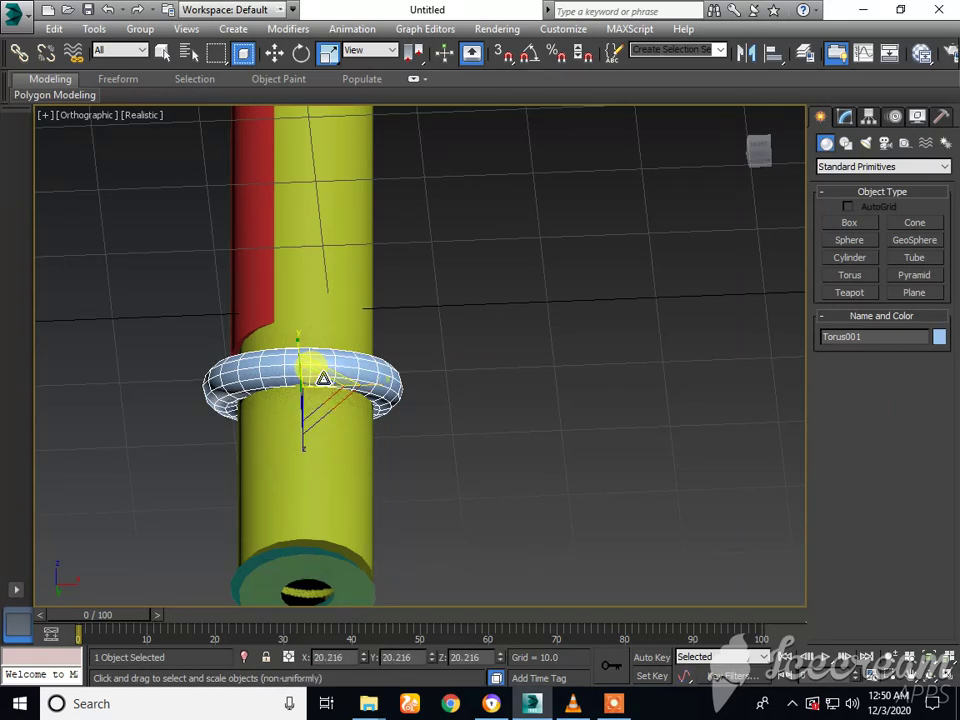
{"action": "left_click", "coordinate": [675, 261]}
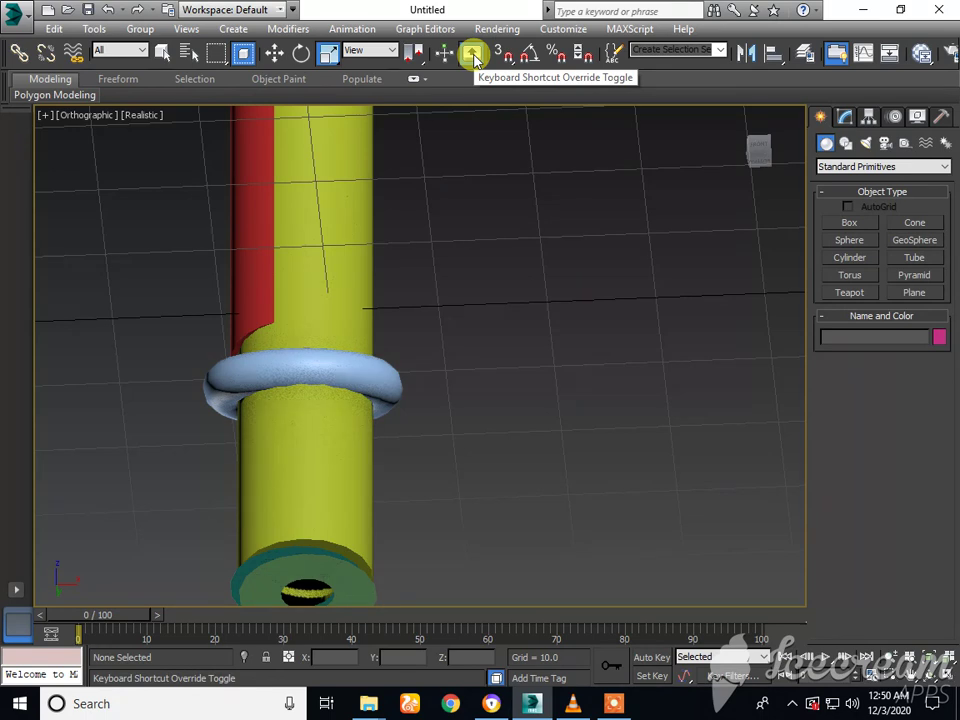
Scale the purple cone at the tip of the red tube down uniformly to about 91 percent.
{"action": "left_click", "coordinate": [763, 156]}
{"action": "left_click_drag", "start_coordinate": [760, 152], "coordinate": [760, 168]}
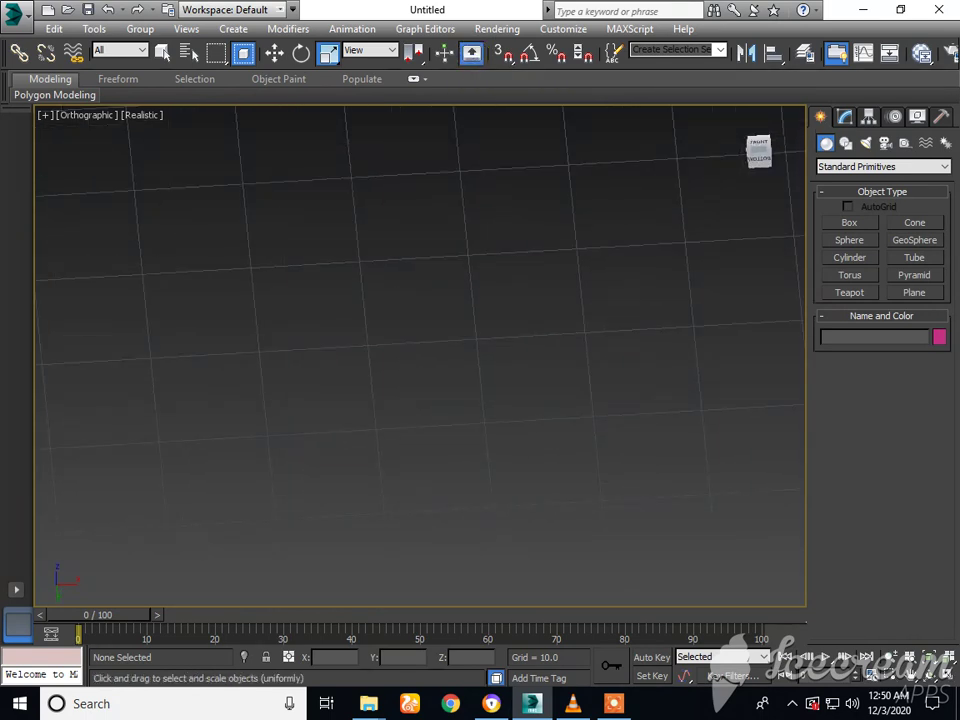
{"action": "scroll", "coordinate": [693, 170], "scroll_direction": "down", "scroll_amount": 10}
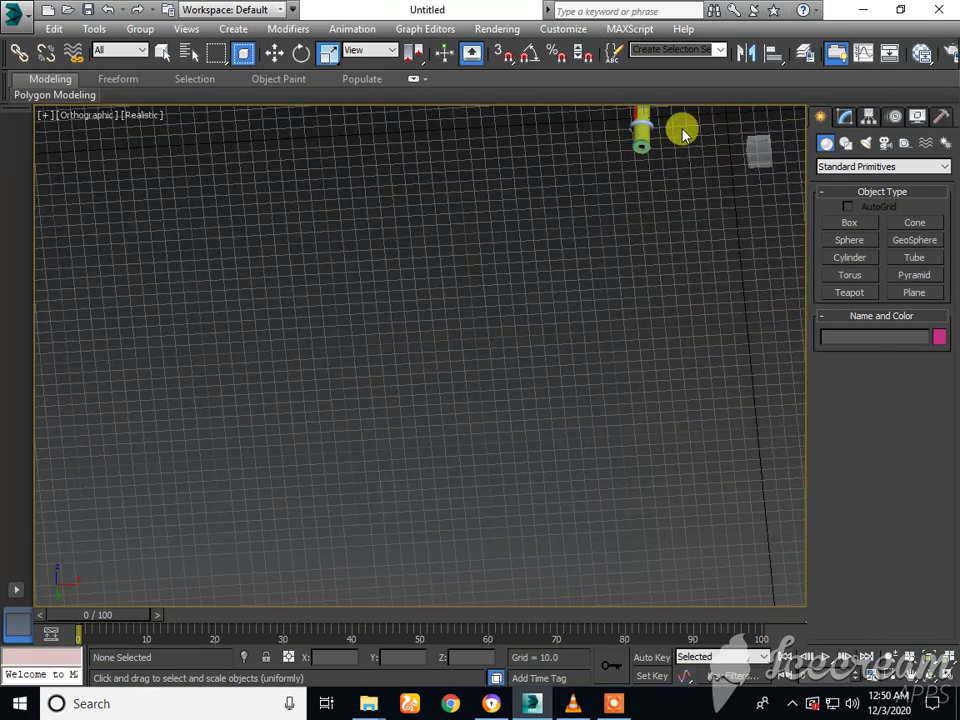
{"action": "scroll", "coordinate": [672, 122], "scroll_direction": "up", "scroll_amount": 12}
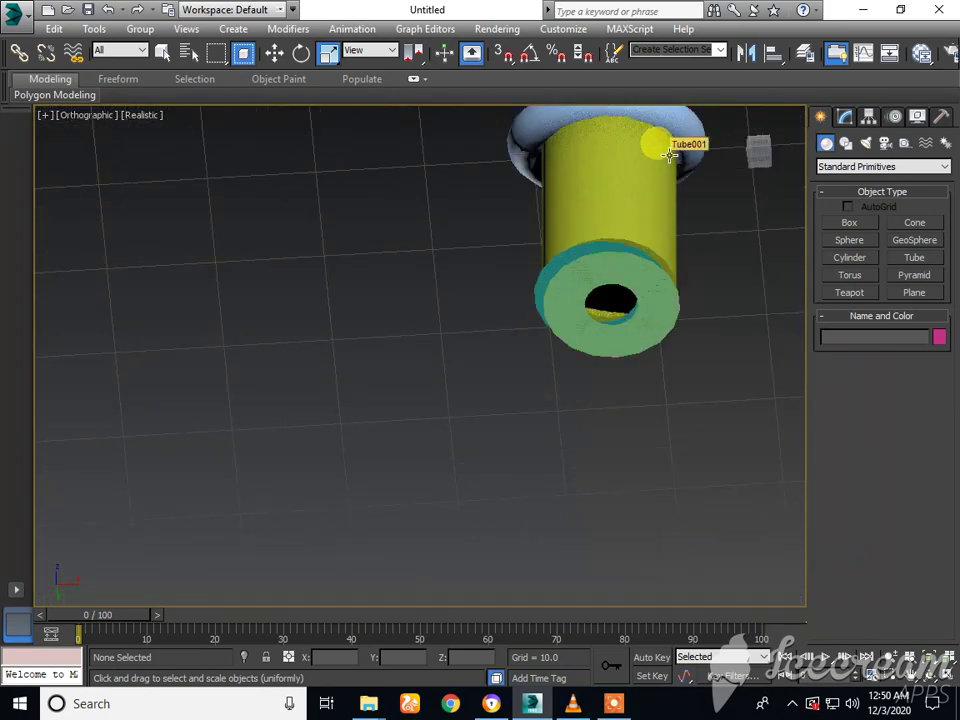
{"action": "scroll", "coordinate": [669, 155], "scroll_direction": "up", "scroll_amount": 3}
{"action": "scroll", "coordinate": [669, 155], "scroll_direction": "down", "scroll_amount": 8}
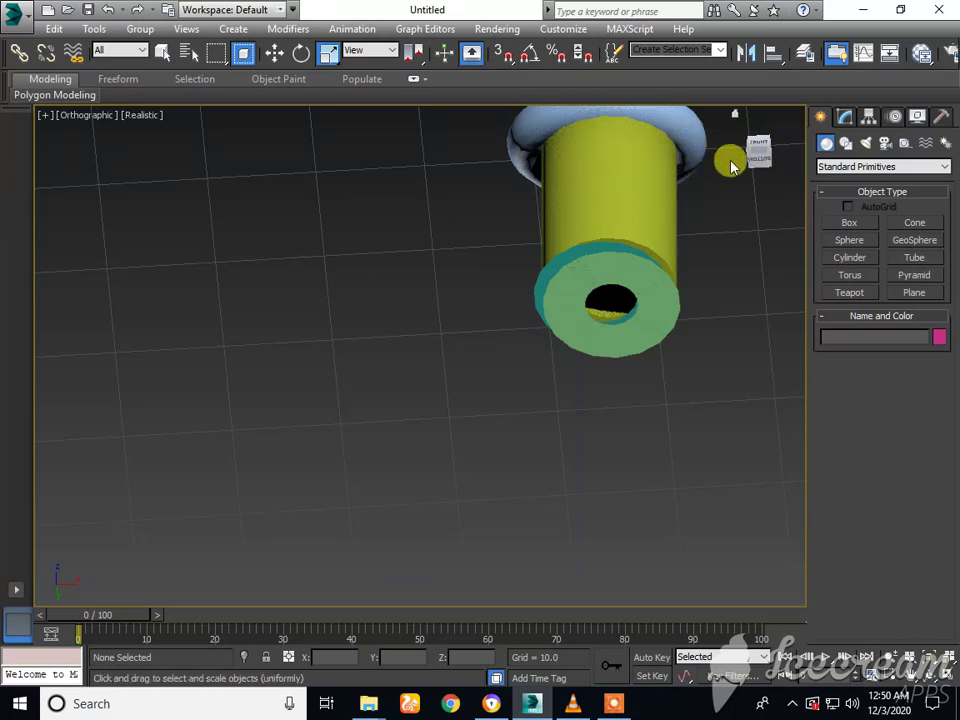
{"action": "left_click", "coordinate": [765, 150]}
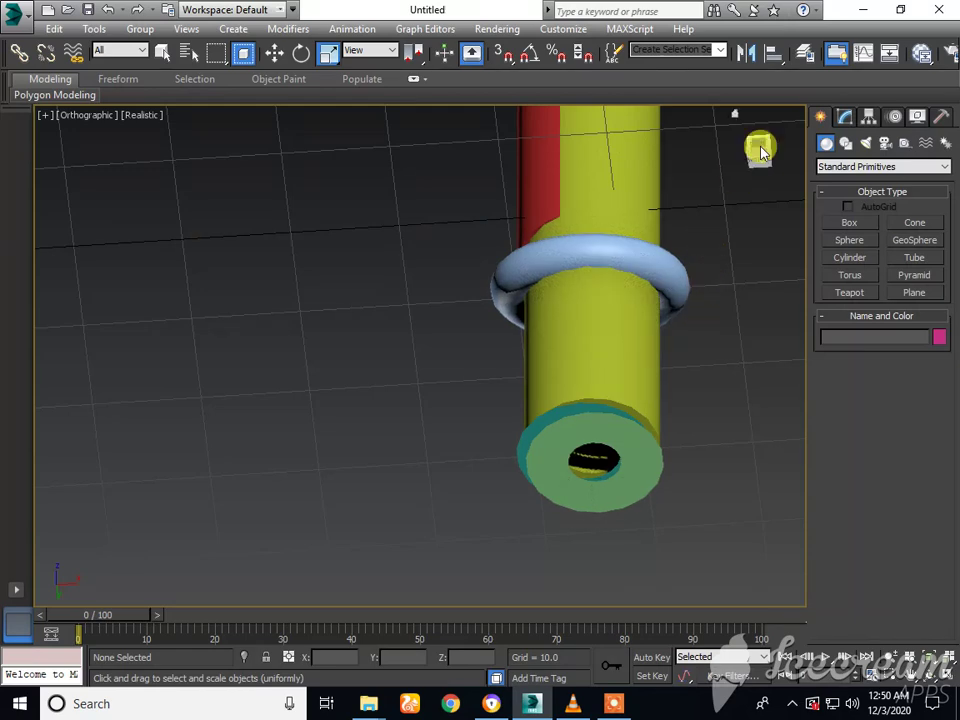
{"action": "mouse_move", "coordinate": [761, 150]}
{"action": "left_mouse_down"}
{"action": "mouse_move", "coordinate": [758, 142]}
{"action": "mouse_move", "coordinate": [757, 162]}
{"action": "left_mouse_up"}
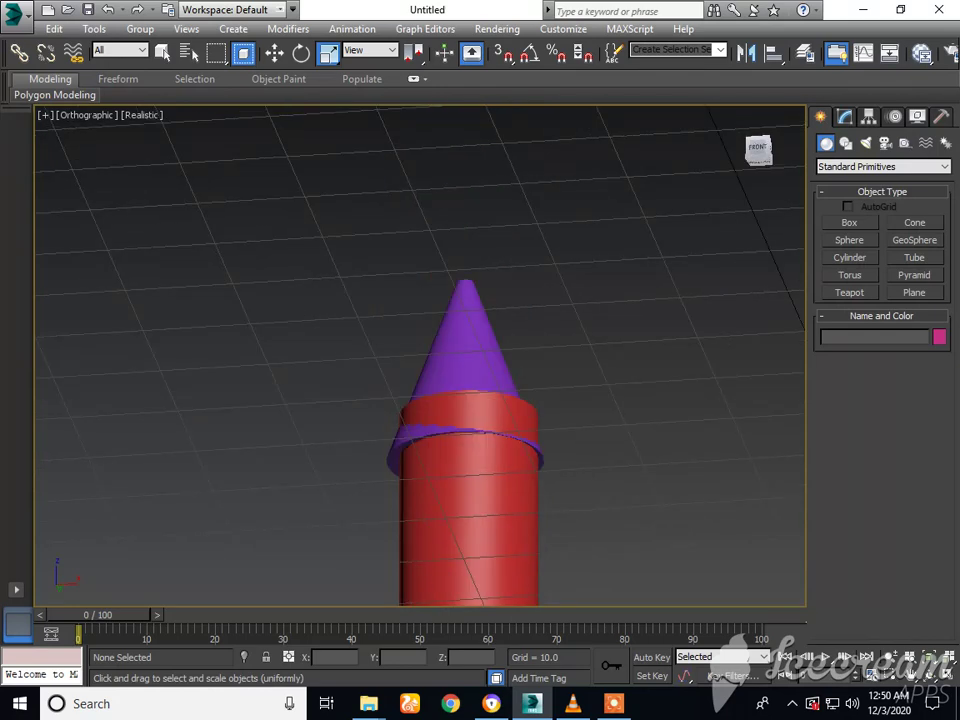
{"action": "left_click", "coordinate": [430, 372]}
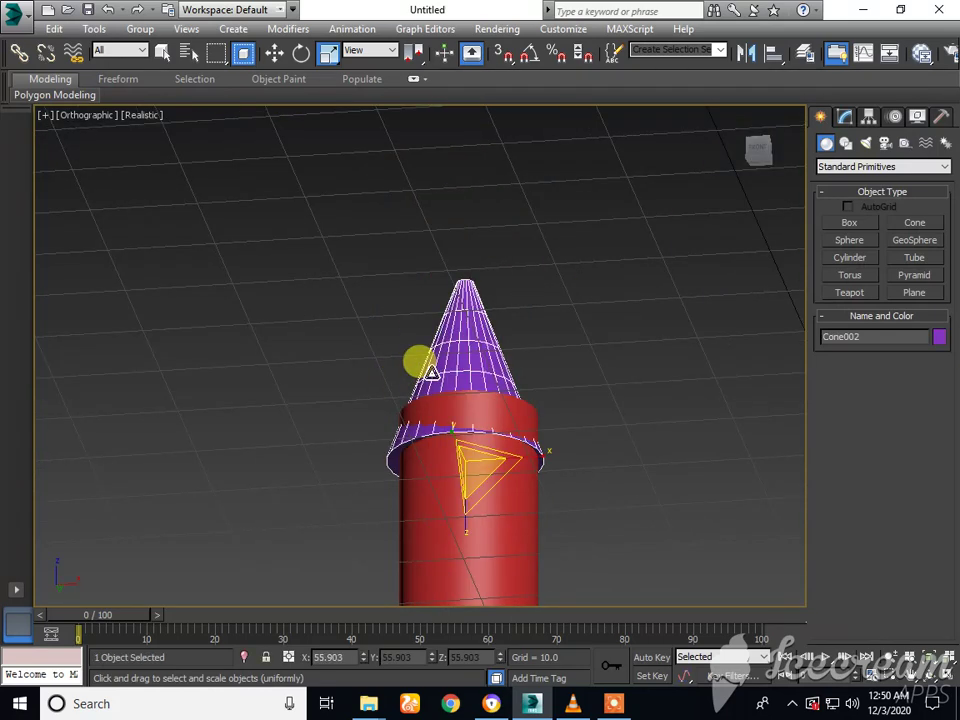
{"action": "left_click_drag", "start_coordinate": [430, 372], "coordinate": [455, 381]}
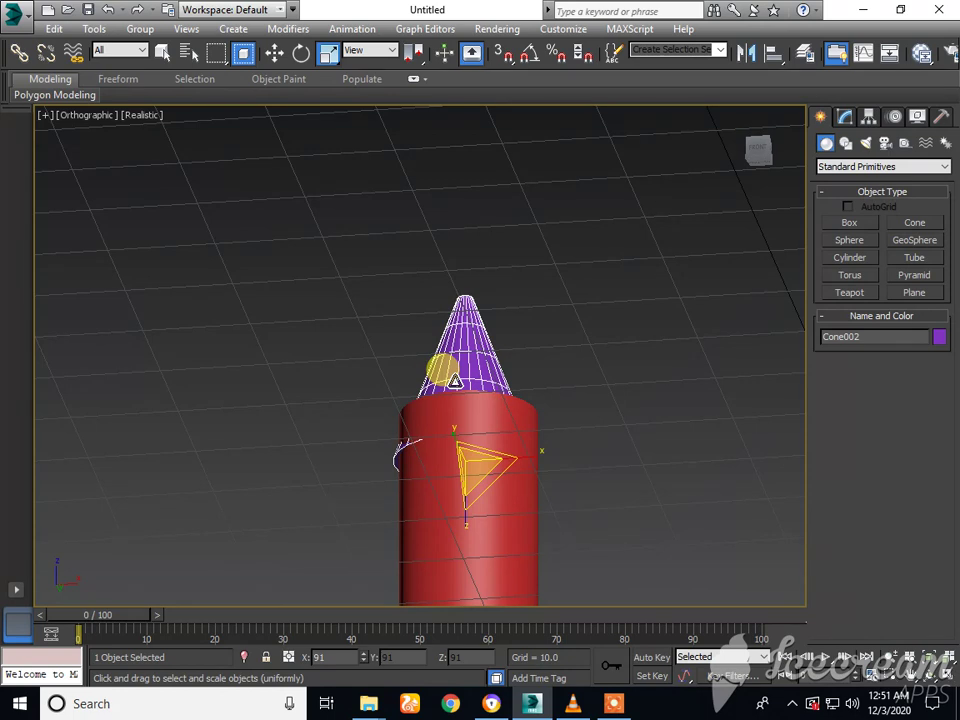
Move the purple cone sideways to centre it on the open end of the red tube, and deselect it.
{"action": "left_click", "coordinate": [274, 52]}
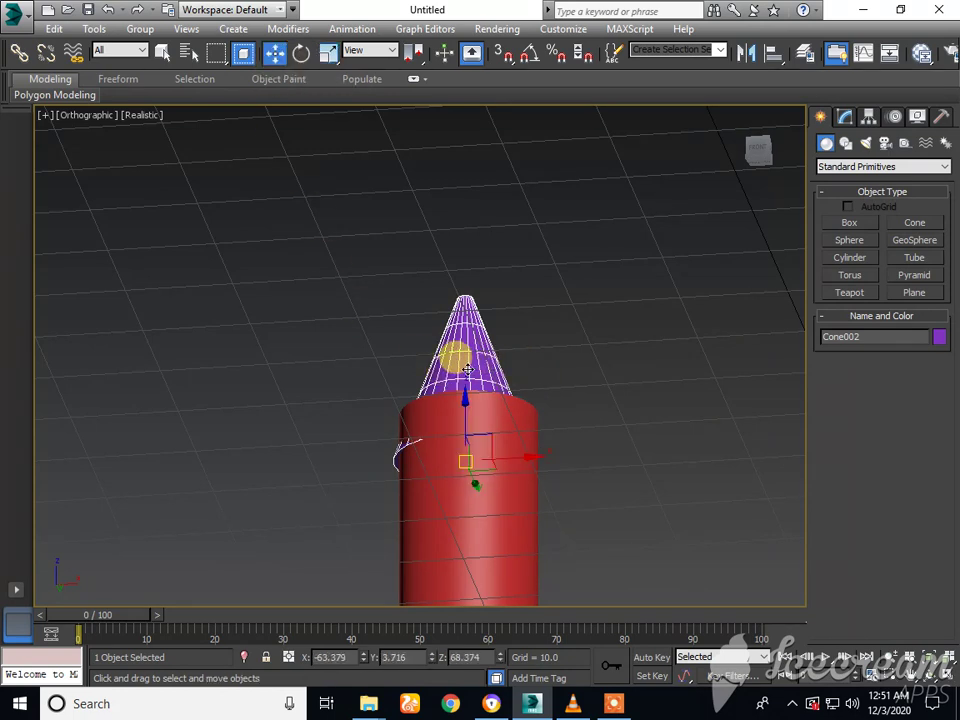
{"action": "left_click_drag", "start_coordinate": [454, 356], "coordinate": [466, 369]}
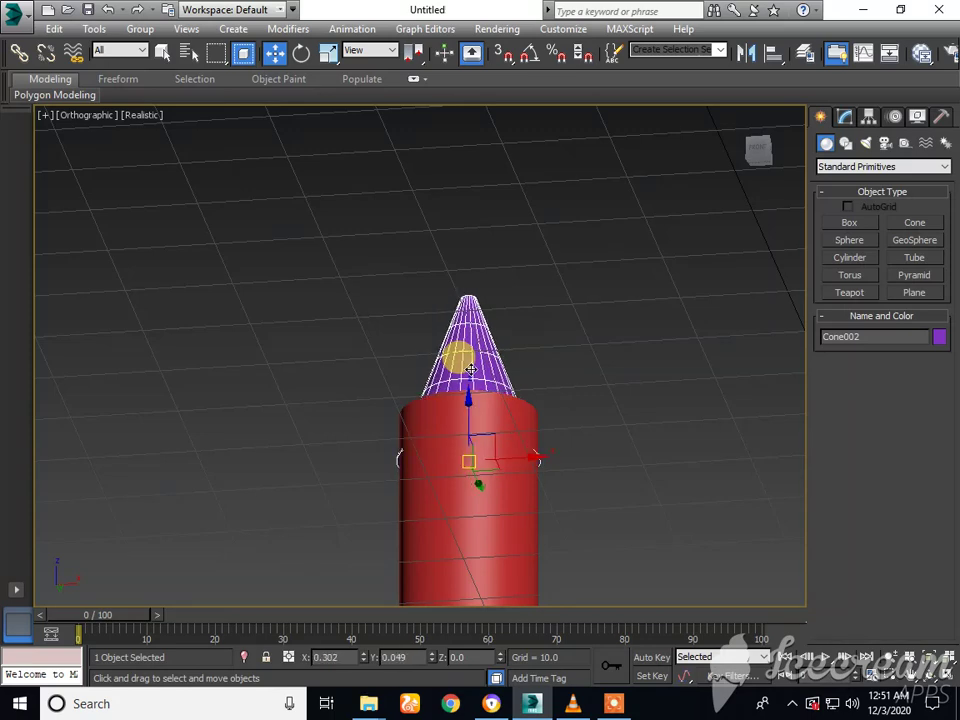
{"action": "left_click", "coordinate": [764, 148]}
{"action": "left_click_drag", "start_coordinate": [764, 148], "coordinate": [764, 112]}
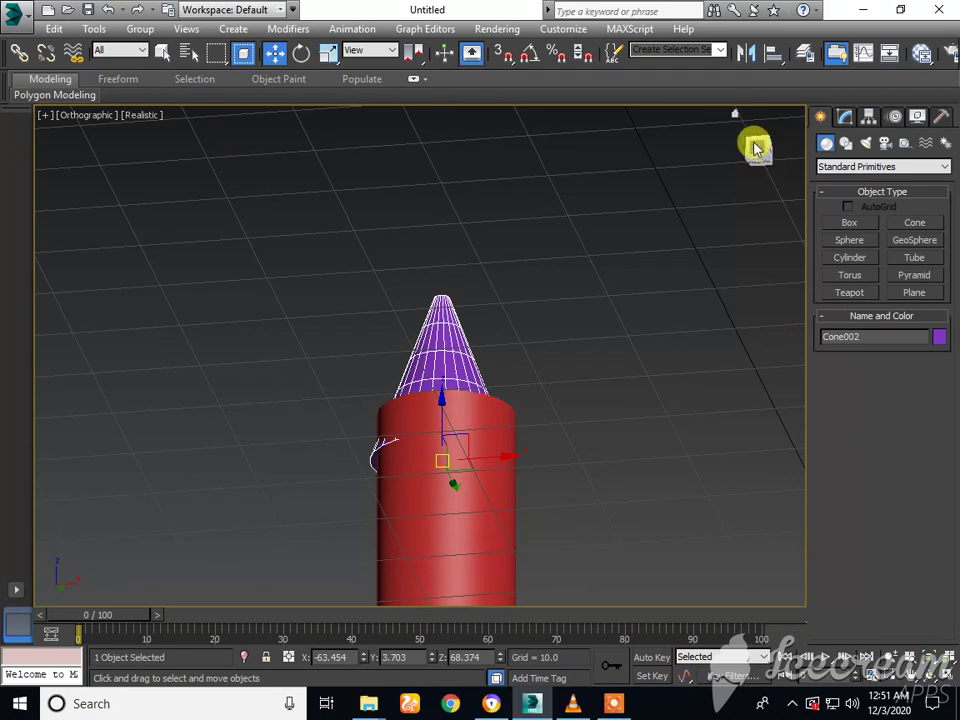
{"action": "left_click", "coordinate": [736, 113]}
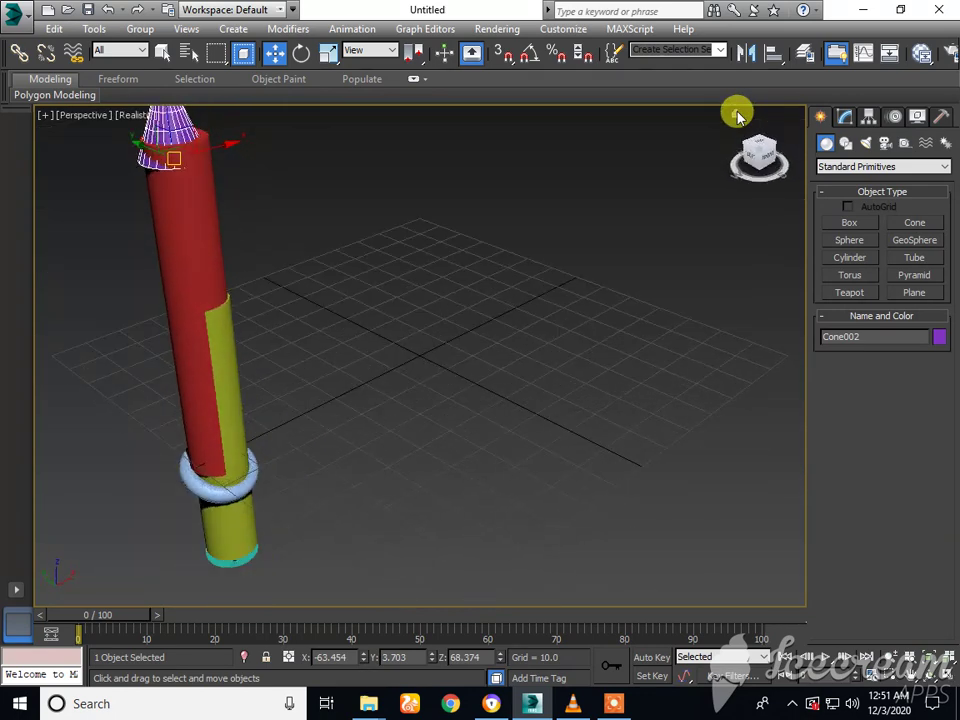
{"action": "left_click", "coordinate": [154, 142]}
{"action": "left_click", "coordinate": [157, 133]}
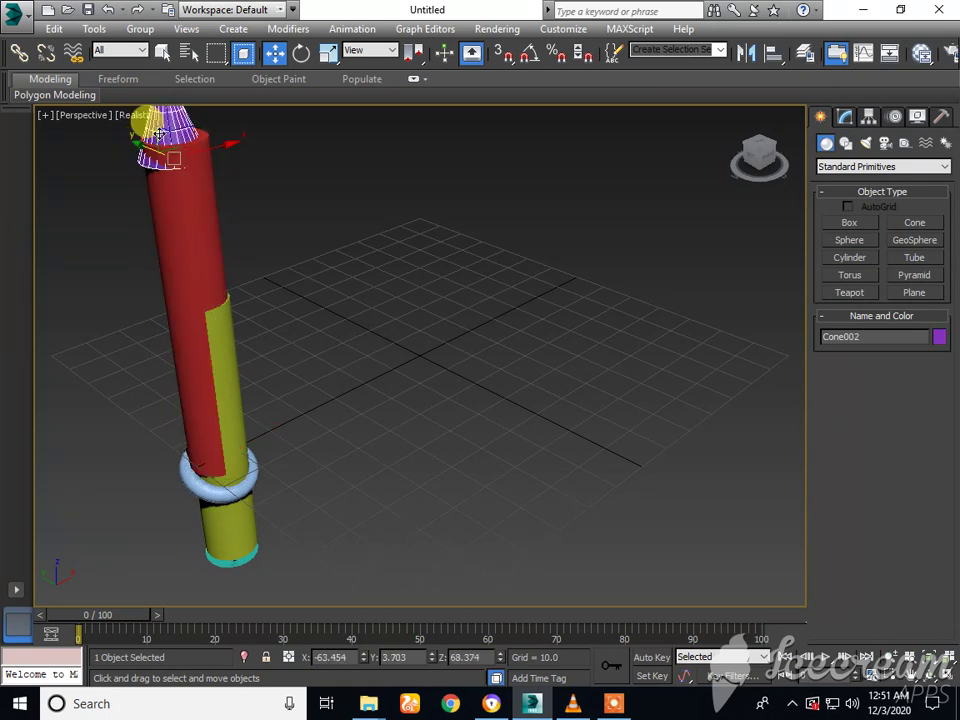
{"action": "left_click_drag", "start_coordinate": [157, 133], "coordinate": [172, 152]}
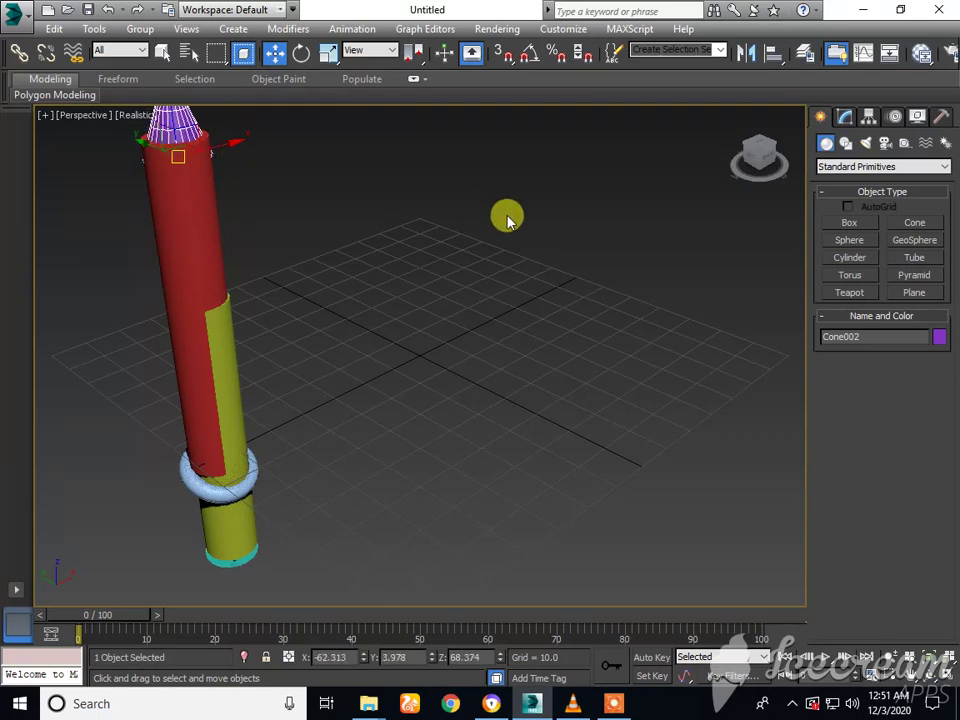
{"action": "left_click", "coordinate": [465, 250]}
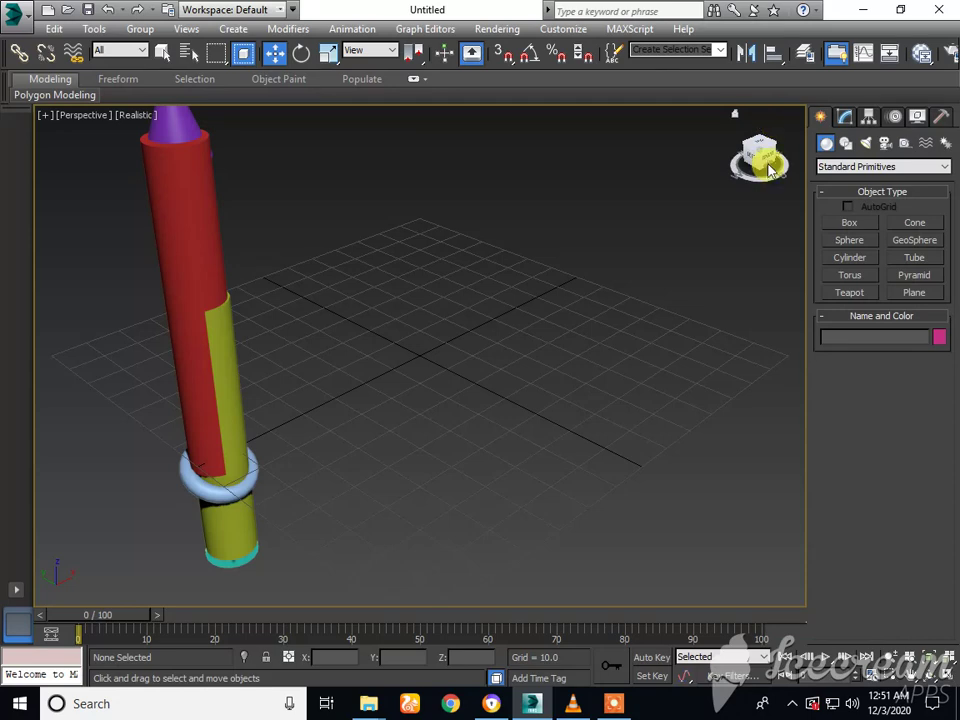
Rotate the blue torus ring until it lies level around the yellow tube, and deselect it.
{"action": "mouse_move", "coordinate": [768, 150]}
{"action": "left_mouse_down"}
{"action": "mouse_move", "coordinate": [766, 122]}
{"action": "mouse_move", "coordinate": [767, 148]}
{"action": "left_mouse_up"}
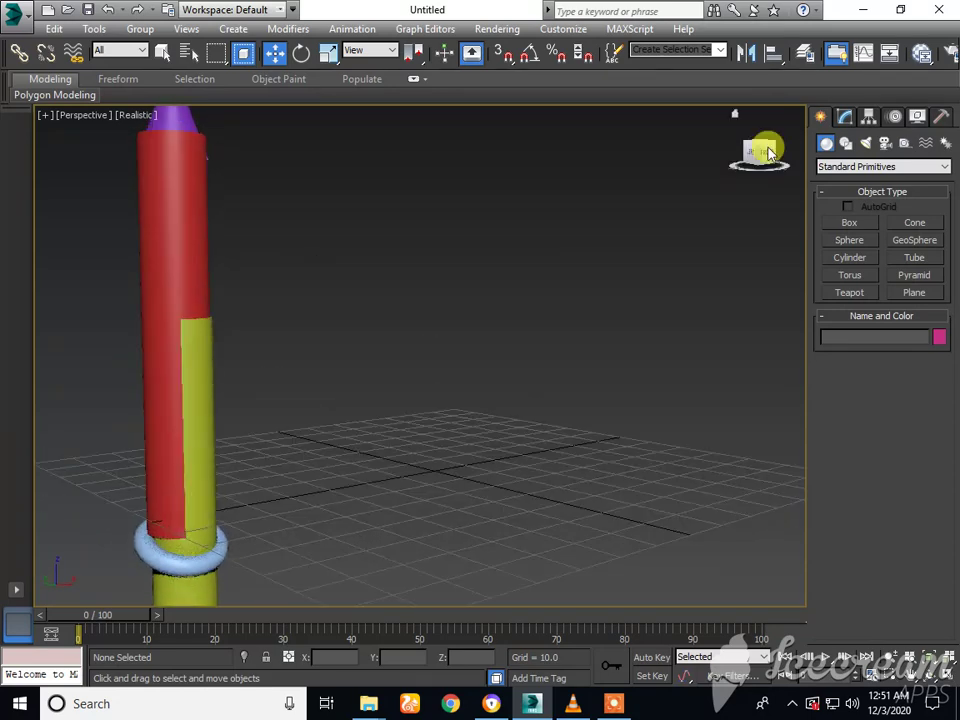
{"action": "left_click", "coordinate": [164, 568]}
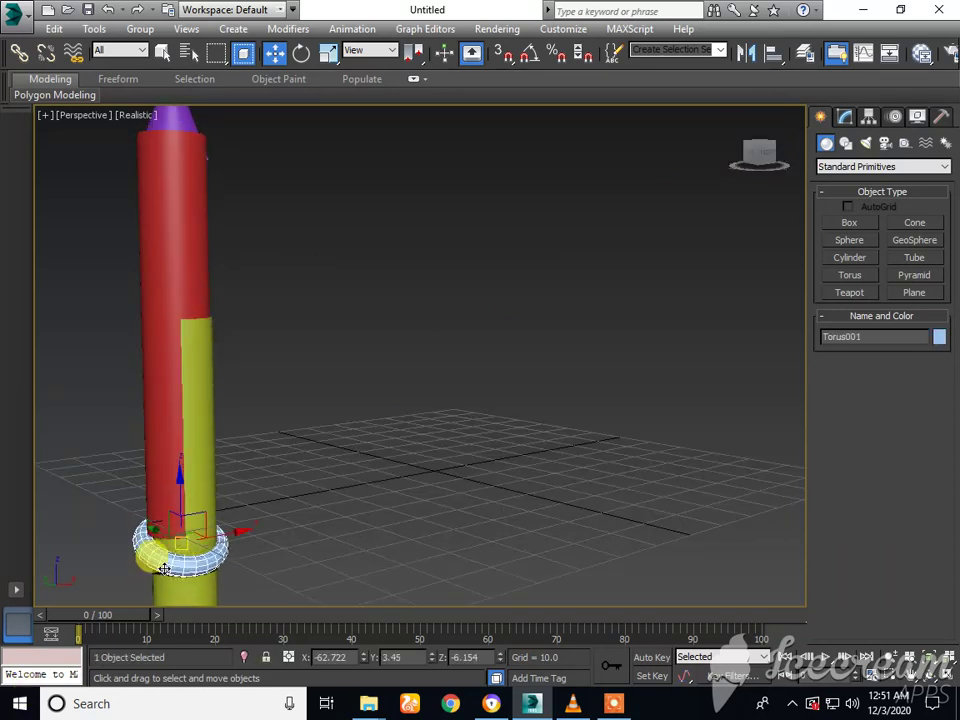
{"action": "left_click", "coordinate": [300, 58]}
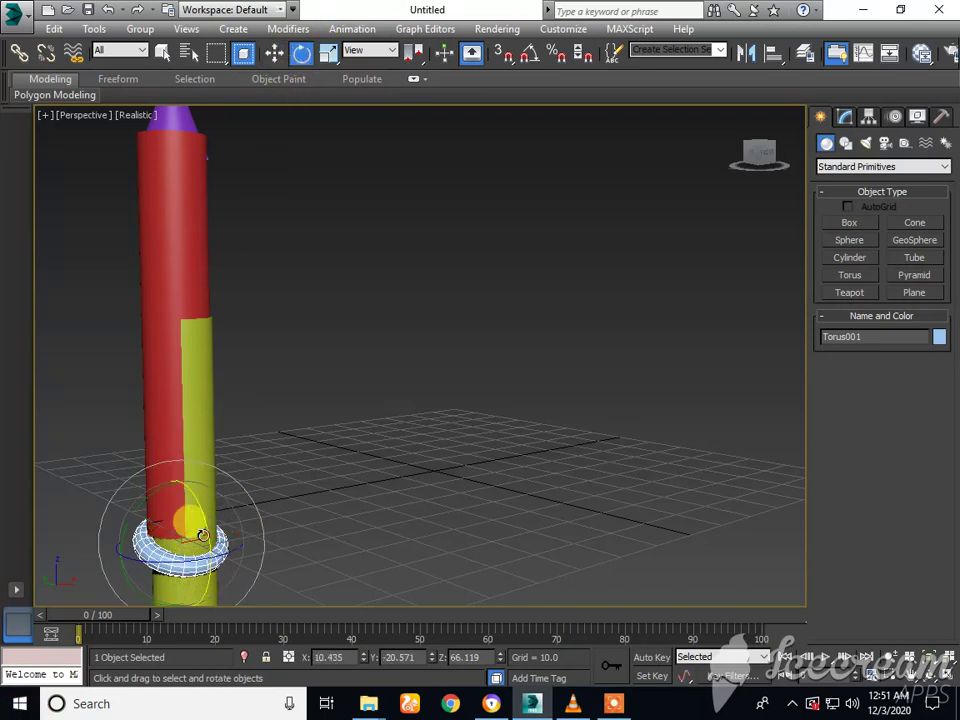
{"action": "left_click_drag", "start_coordinate": [205, 527], "coordinate": [198, 484]}
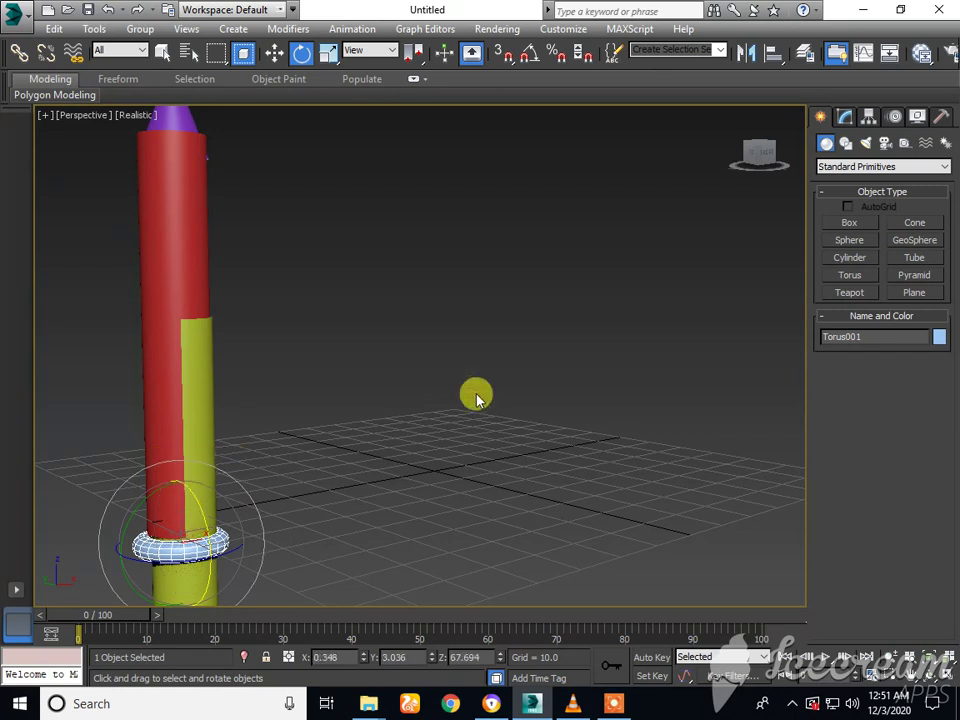
{"action": "left_click", "coordinate": [528, 385]}
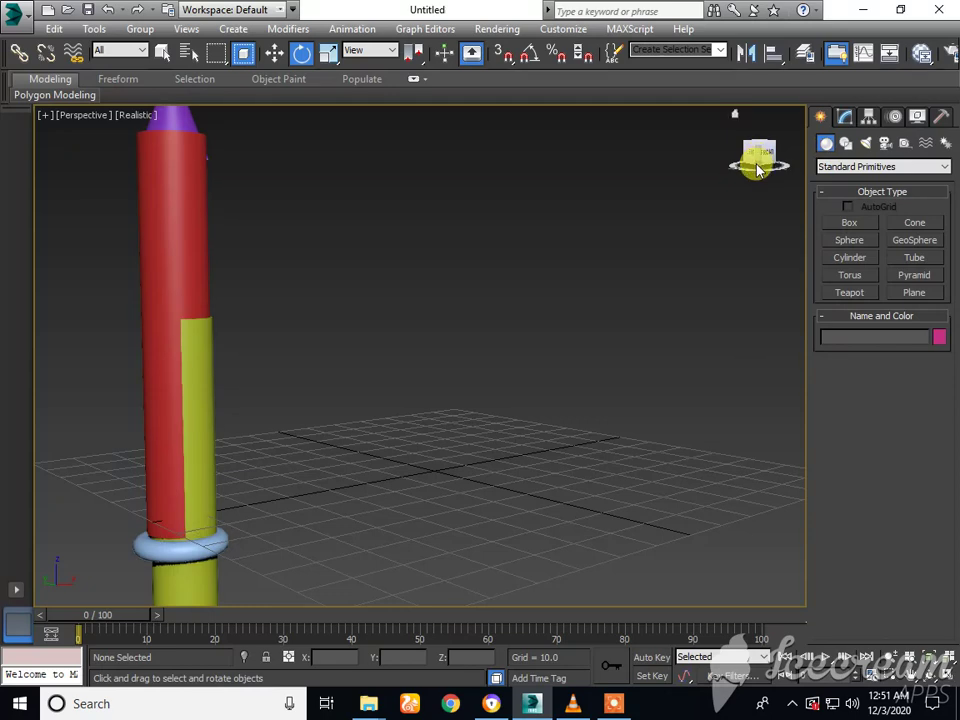
Tilt the purple cone at the tip of the red tube about the X axis by about -5.8 degrees.
{"action": "left_click_drag", "start_coordinate": [758, 170], "coordinate": [725, 235]}
{"action": "left_click_drag", "start_coordinate": [740, 180], "coordinate": [651, 141]}
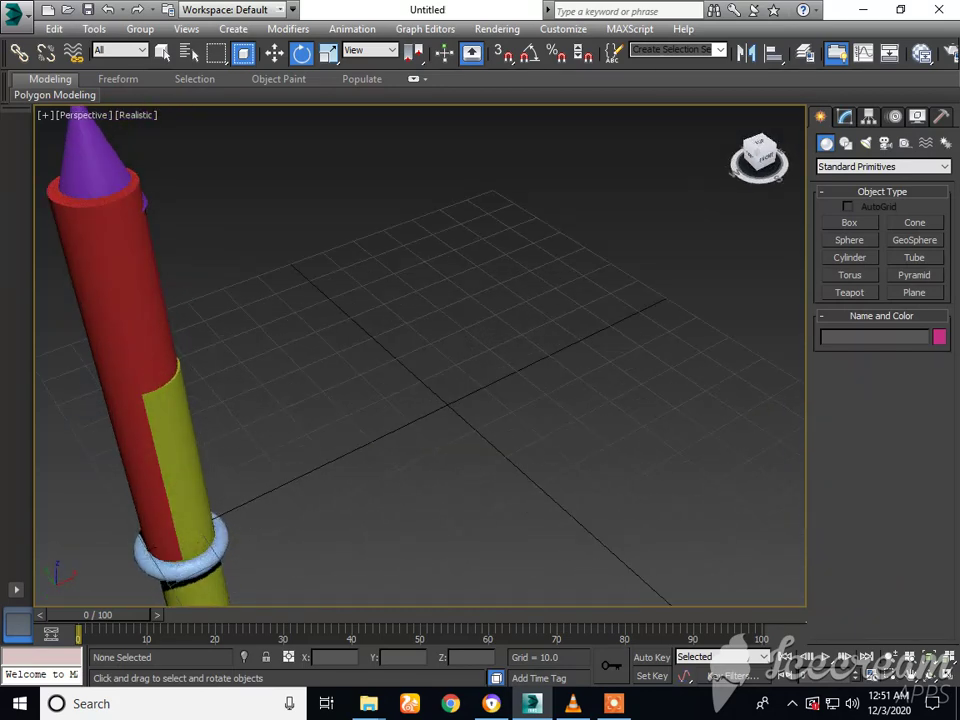
{"action": "left_click", "coordinate": [105, 175]}
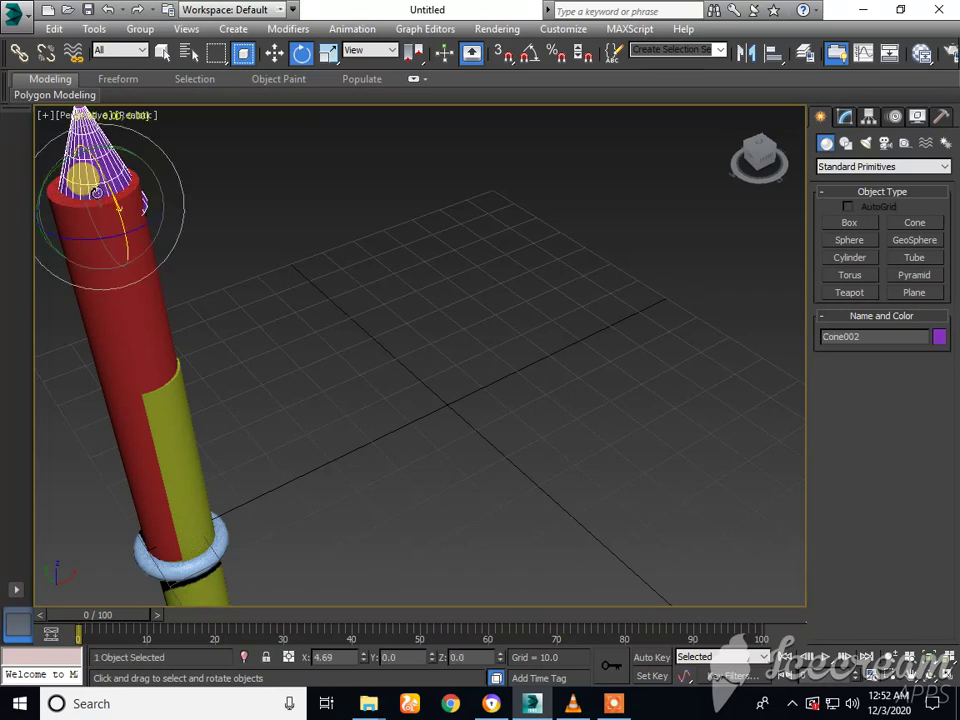
{"action": "left_click_drag", "start_coordinate": [96, 187], "coordinate": [99, 172]}
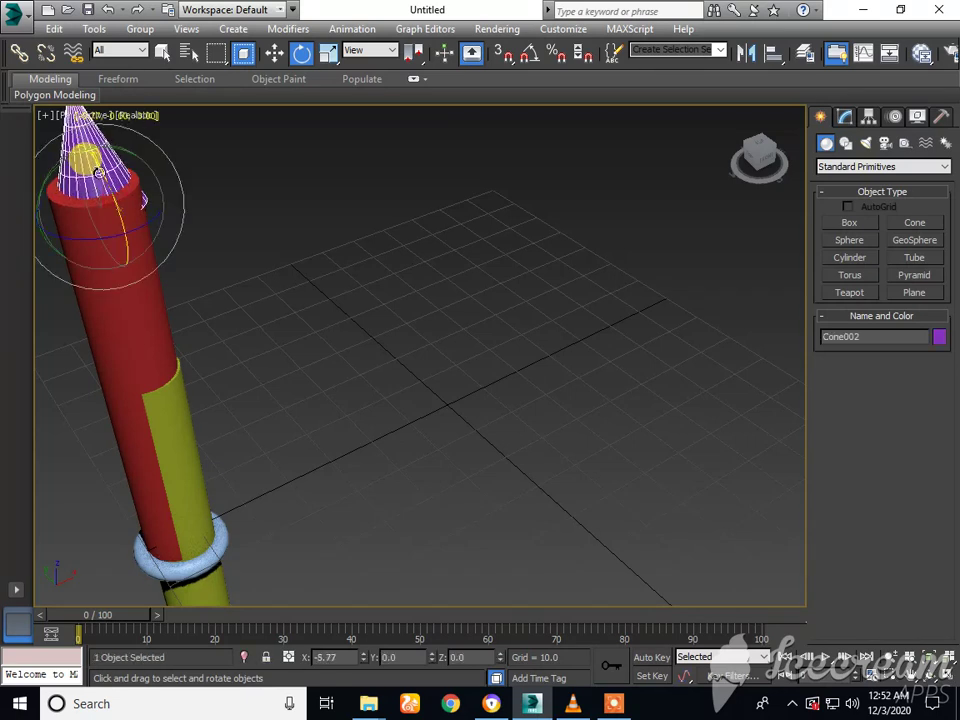
Move the purple cone slightly to centre it in the open end of the red tube, and deselect it.
{"action": "left_click", "coordinate": [276, 52]}
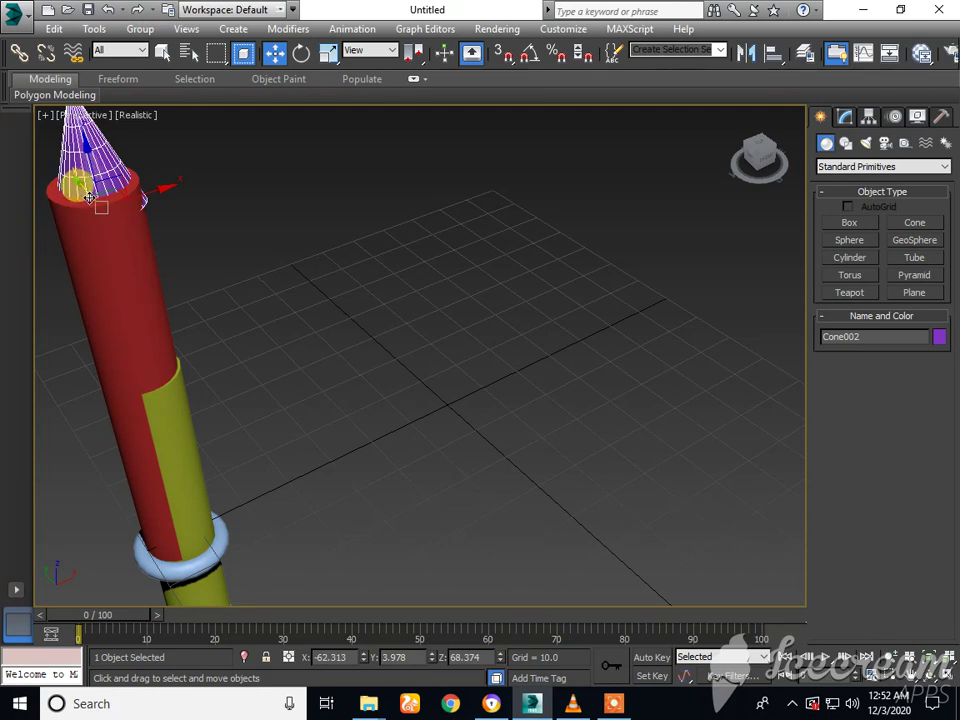
{"action": "mouse_move", "coordinate": [105, 202]}
{"action": "left_mouse_down"}
{"action": "mouse_move", "coordinate": [86, 193]}
{"action": "mouse_move", "coordinate": [103, 207]}
{"action": "left_mouse_up"}
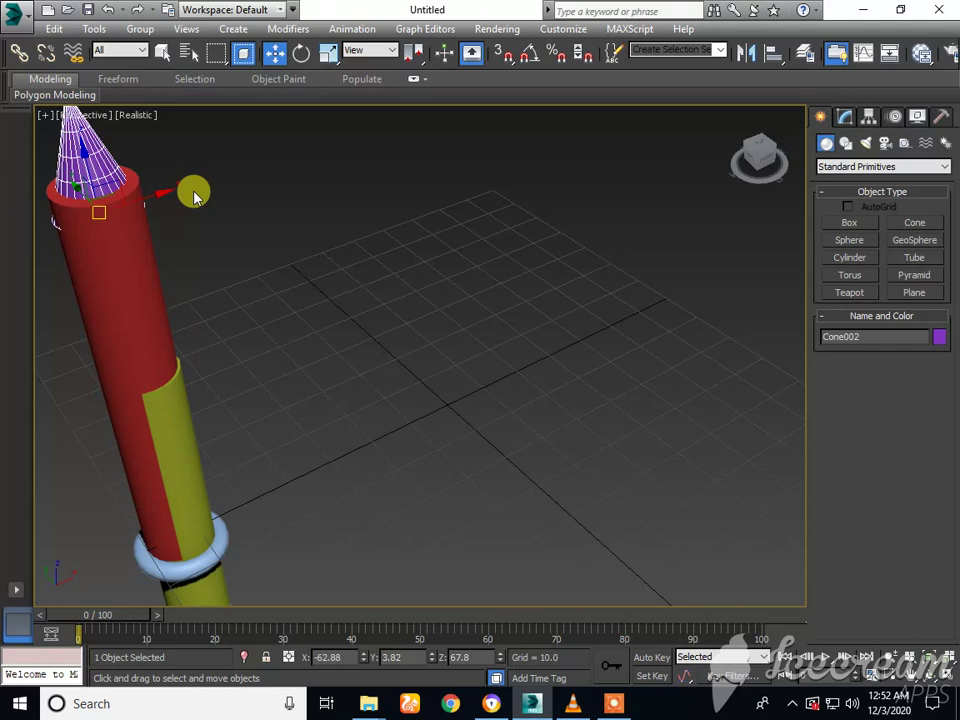
{"action": "left_click", "coordinate": [345, 214]}
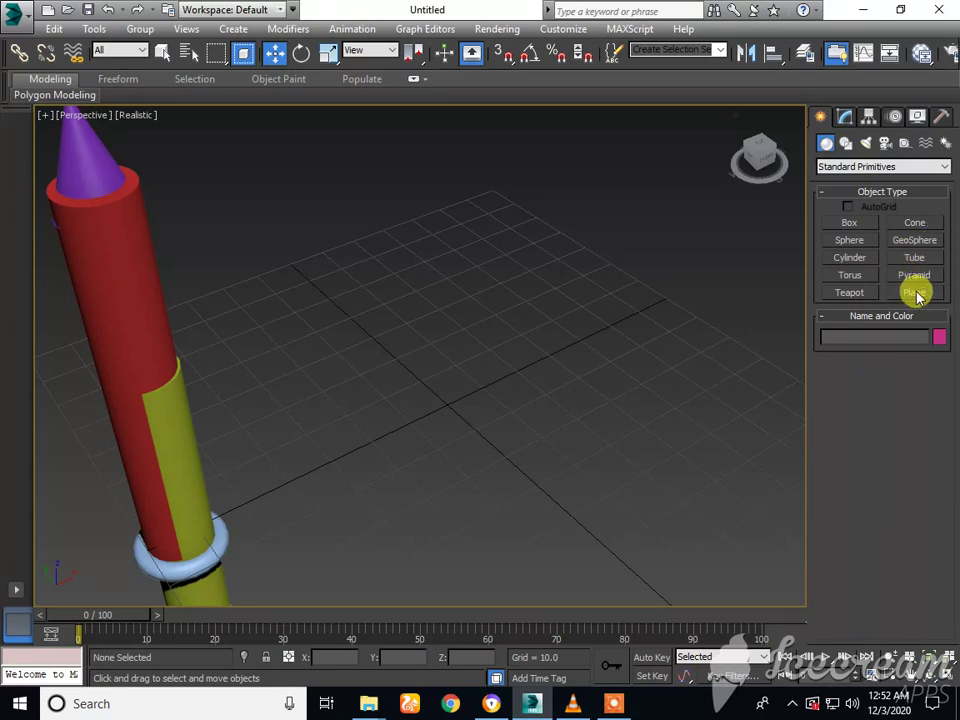
{"action": "left_click", "coordinate": [916, 259]}
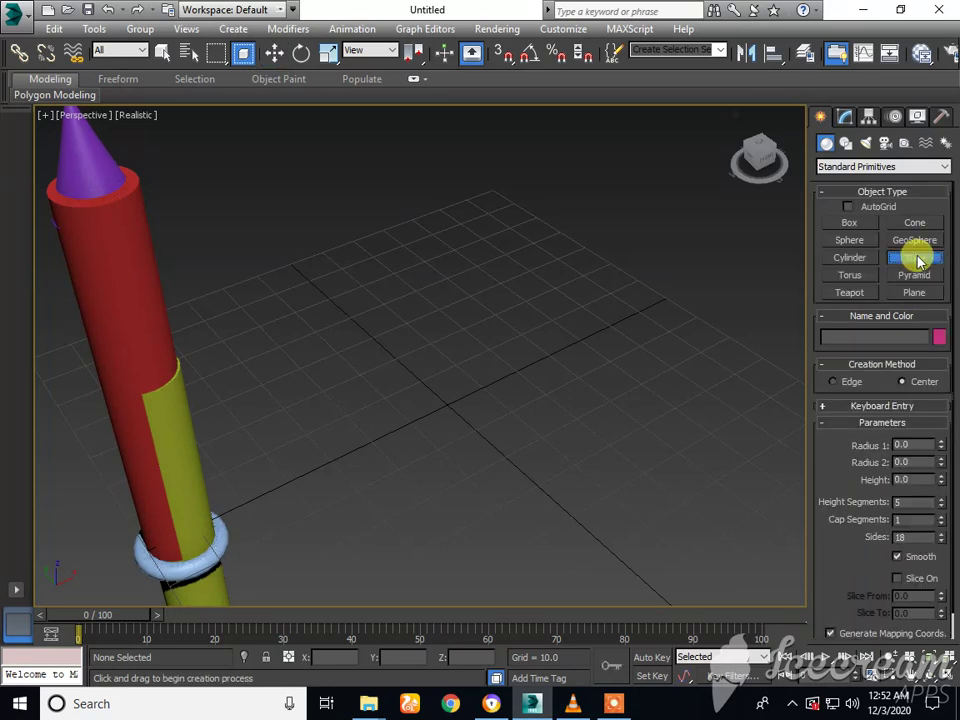
{"action": "left_click", "coordinate": [921, 241]}
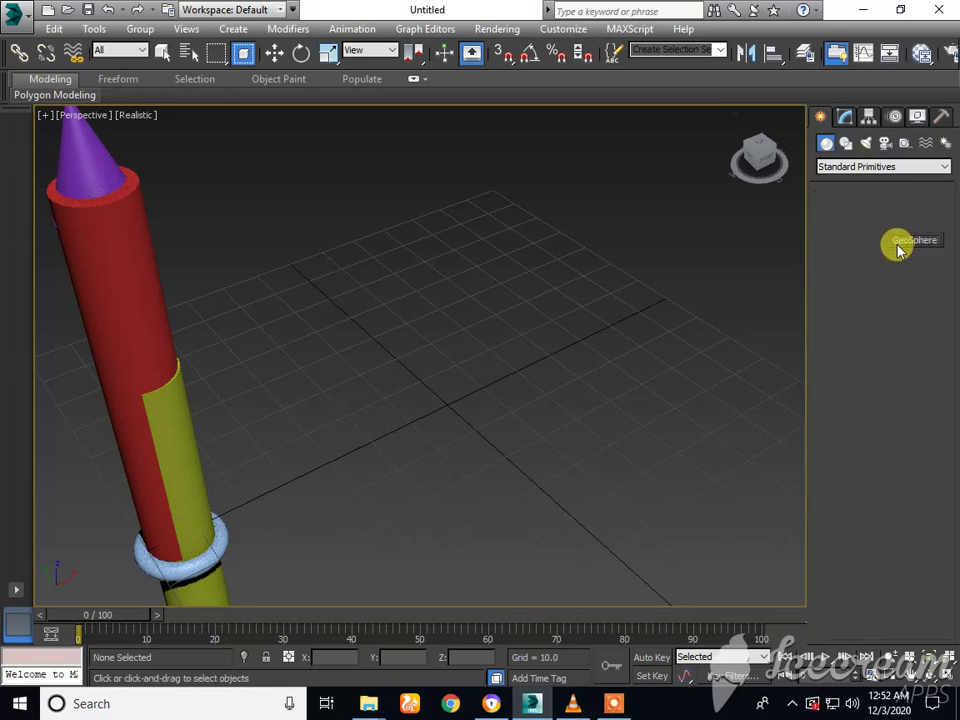
{"action": "left_click_drag", "start_coordinate": [365, 364], "coordinate": [407, 310]}
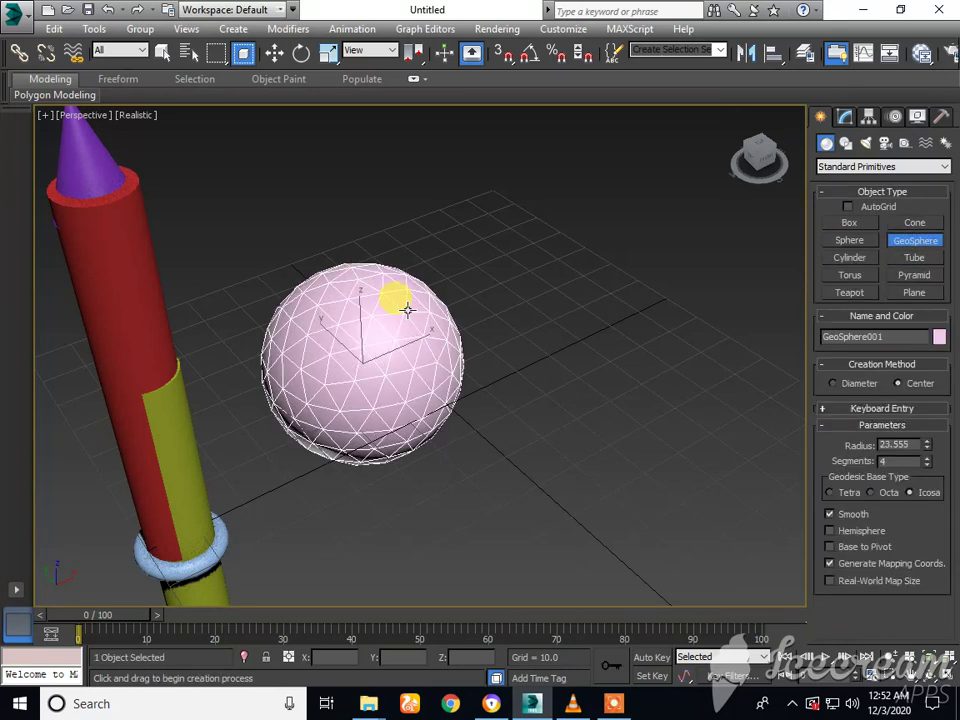
{"action": "right_click", "coordinate": [406, 309]}
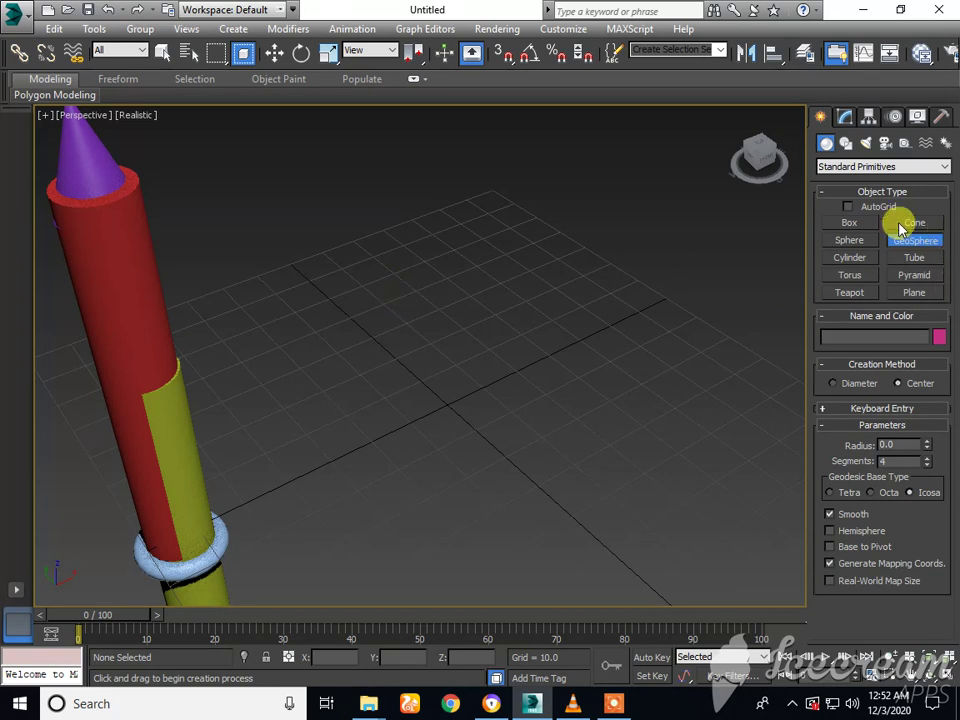
{"action": "left_click", "coordinate": [849, 240]}
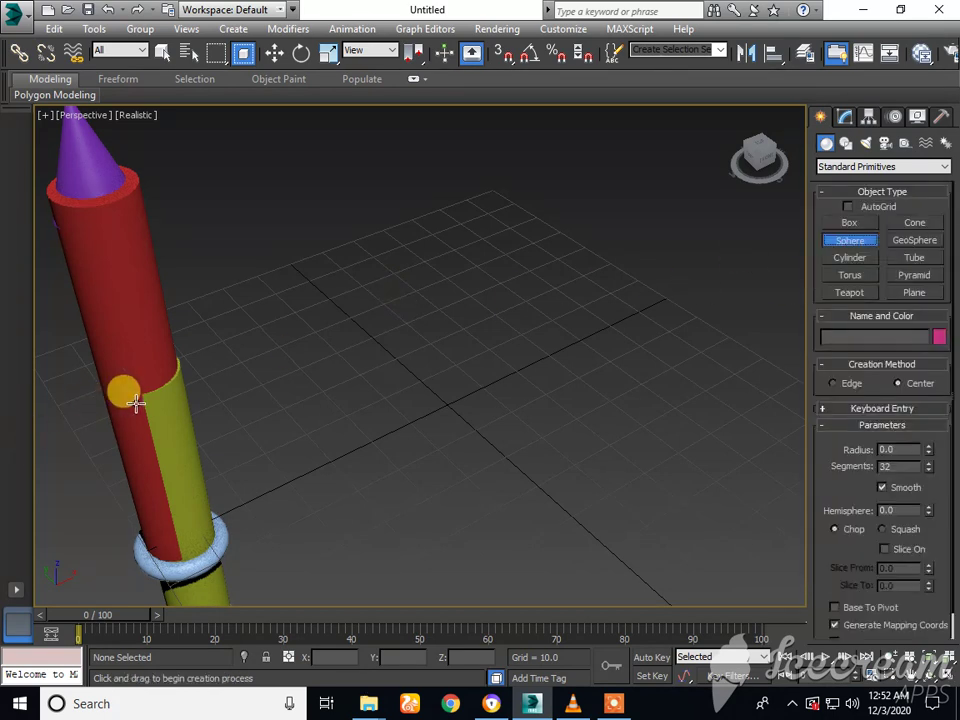
{"action": "left_click_drag", "start_coordinate": [352, 400], "coordinate": [486, 458]}
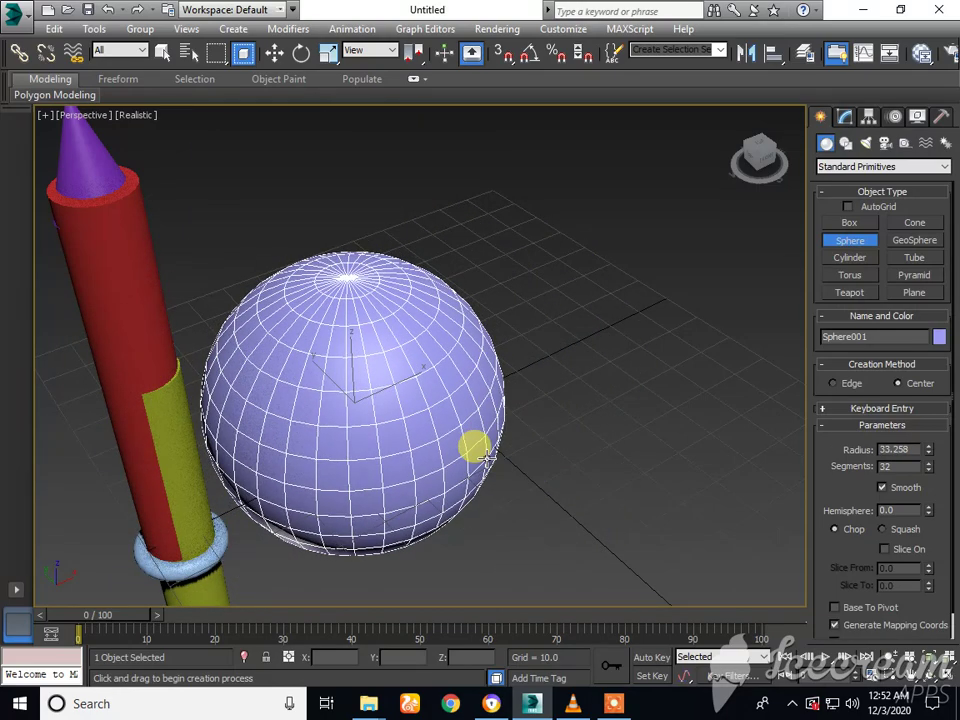
{"action": "right_click", "coordinate": [487, 457]}
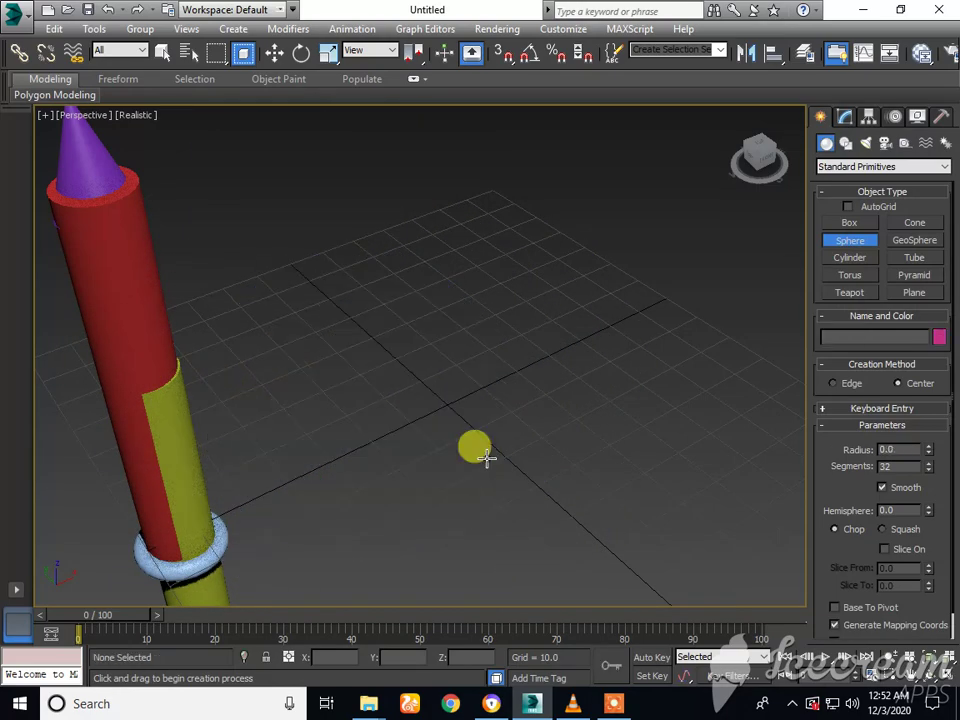
{"action": "left_click", "coordinate": [846, 275]}
{"action": "left_click_drag", "start_coordinate": [281, 345], "coordinate": [394, 309]}
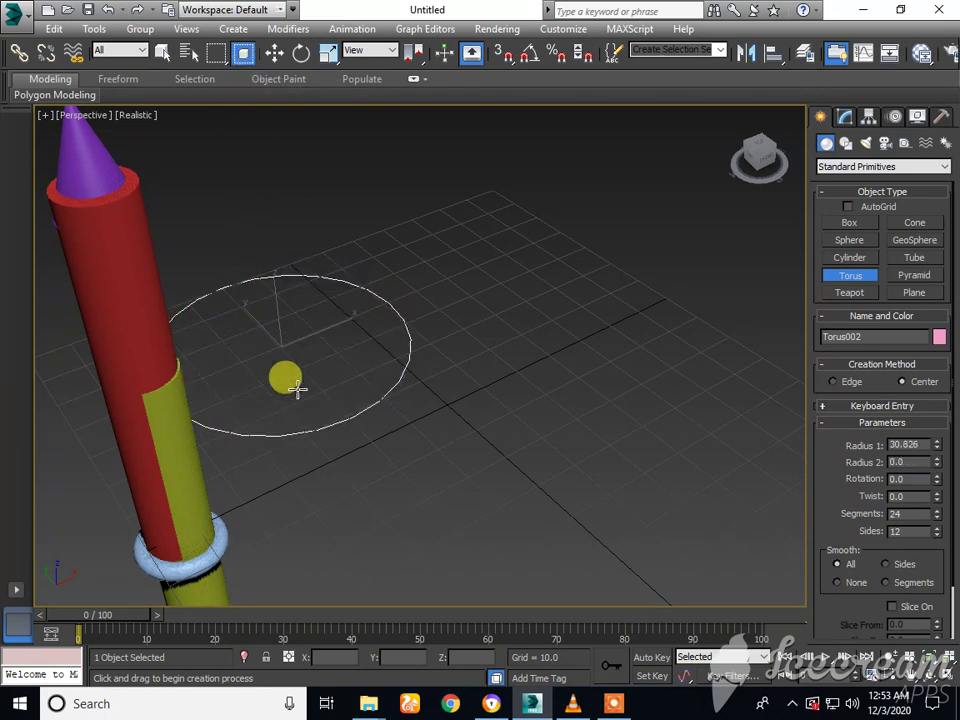
{"action": "left_click", "coordinate": [297, 389]}
{"action": "key", "text": "Delete"}
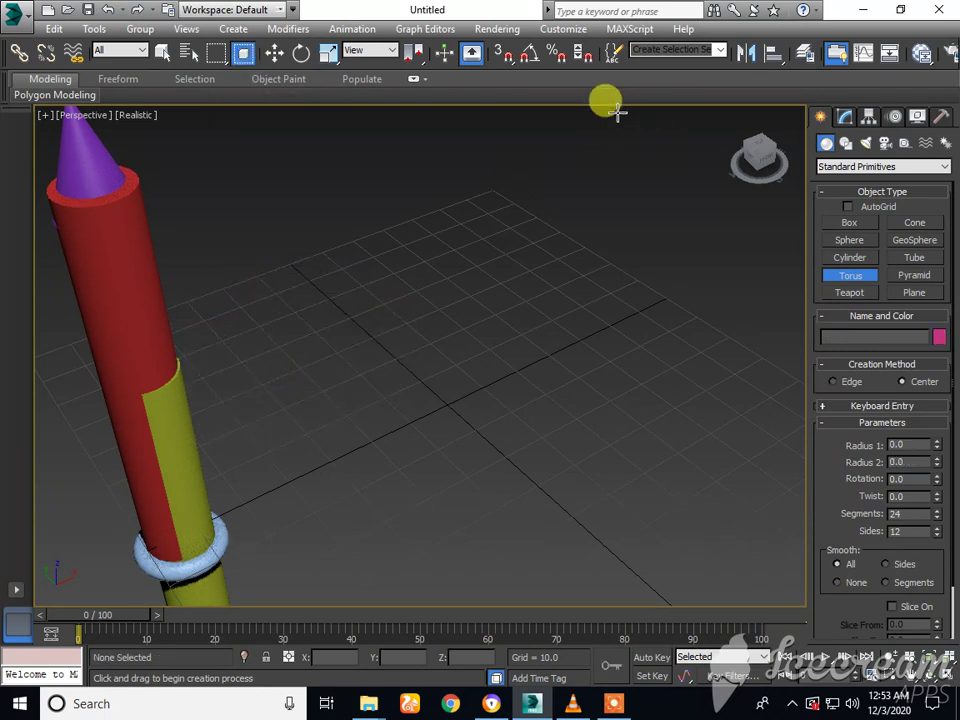
Draw a torus ring with a minor radius of about 2.5 beside the pen, and move it onto the middle of the red tube.
{"action": "left_click_drag", "start_coordinate": [373, 352], "coordinate": [436, 322]}
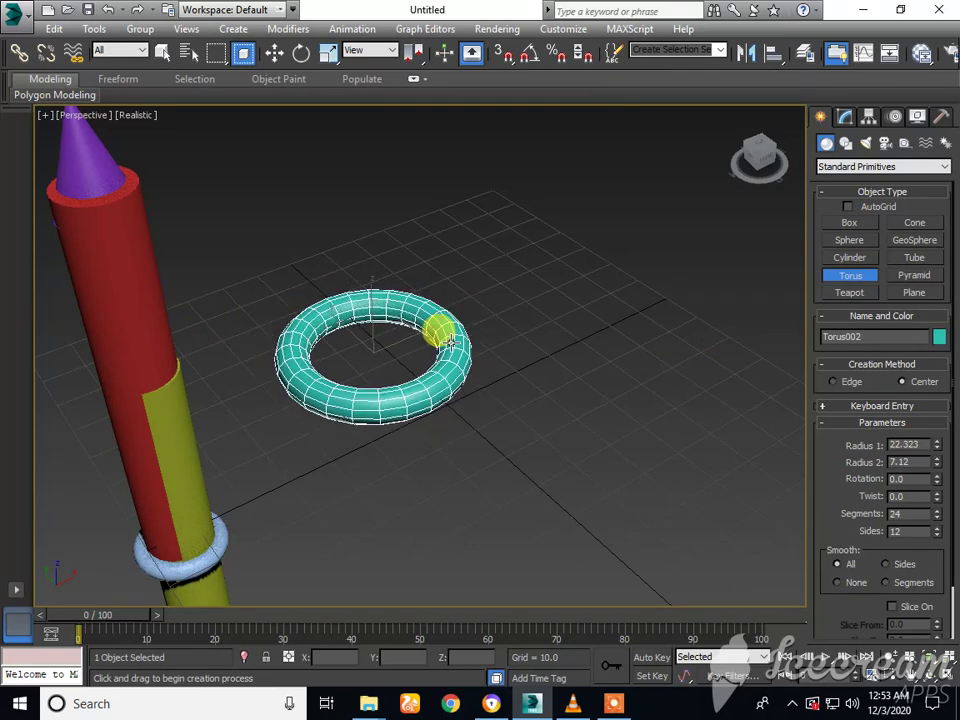
{"action": "left_click", "coordinate": [456, 341]}
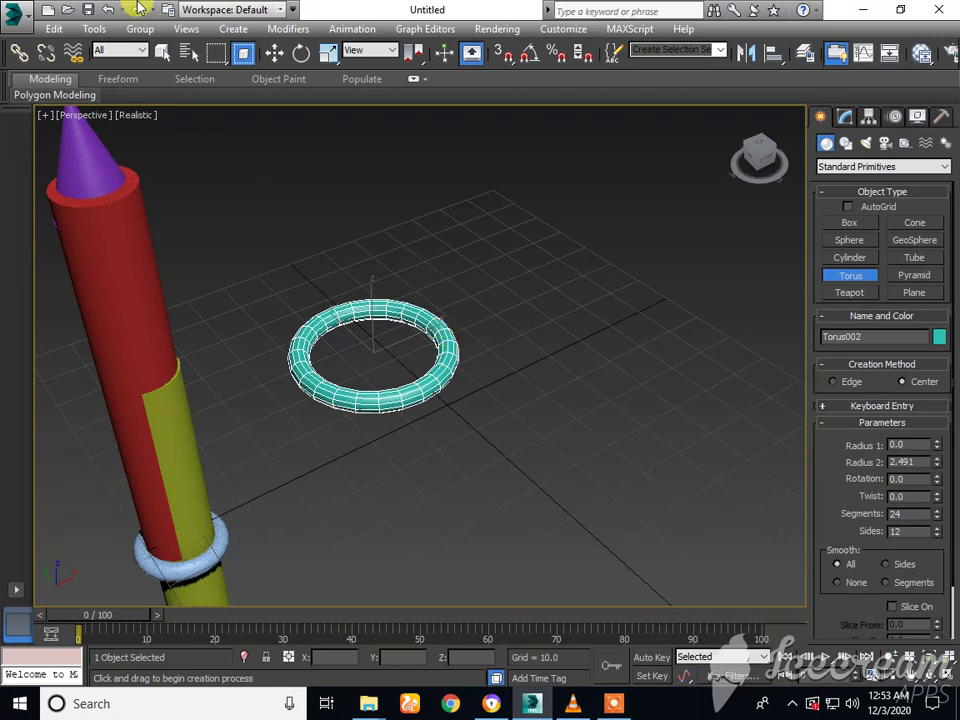
{"action": "left_click", "coordinate": [273, 57]}
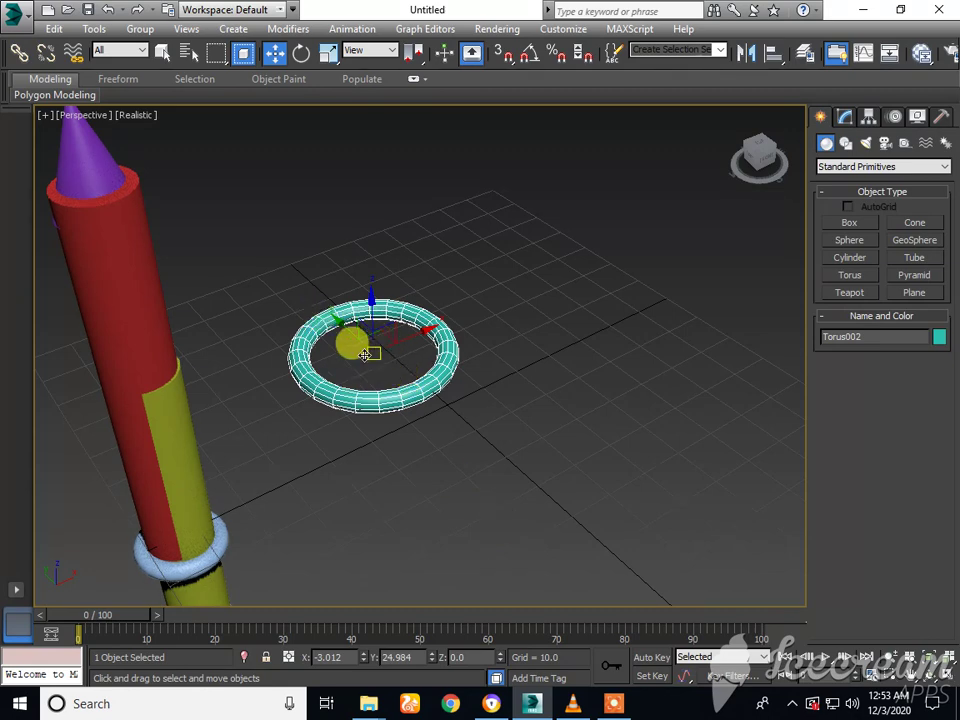
{"action": "left_click_drag", "start_coordinate": [366, 355], "coordinate": [147, 360]}
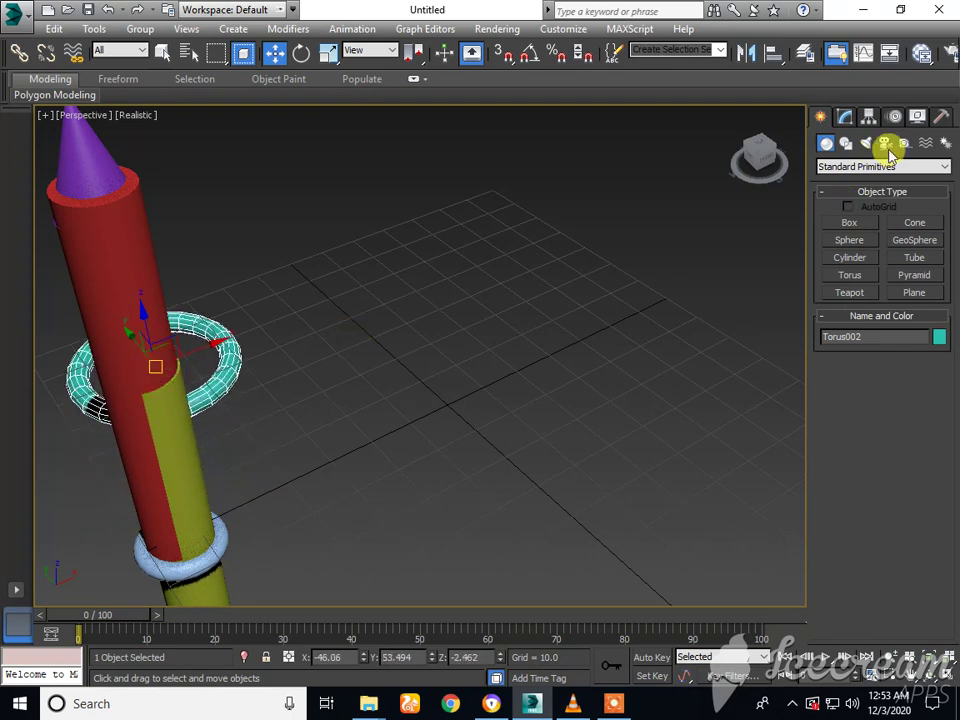